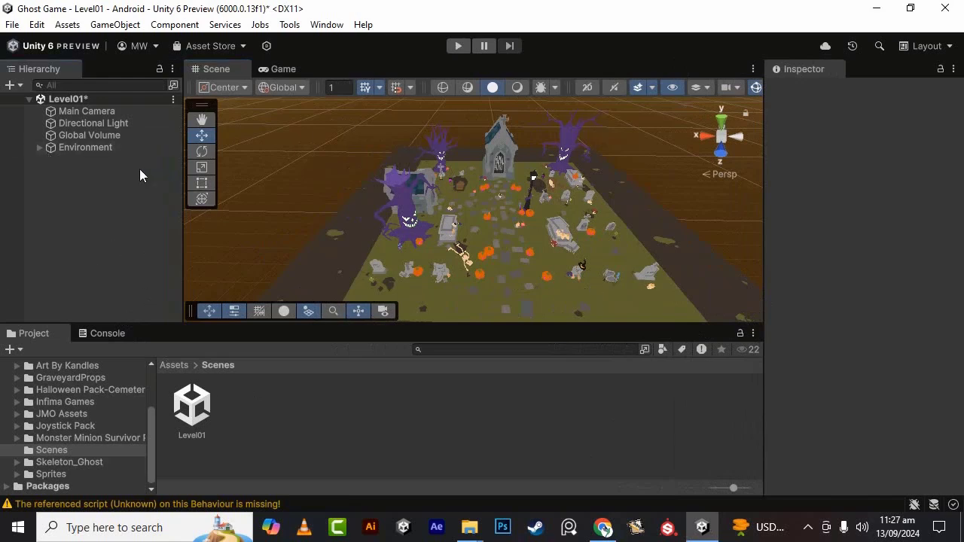
# Select the Environment object to check its Static setting, and clear the selection
pyautogui.click(122, 136)
pyautogui.click(119, 147)
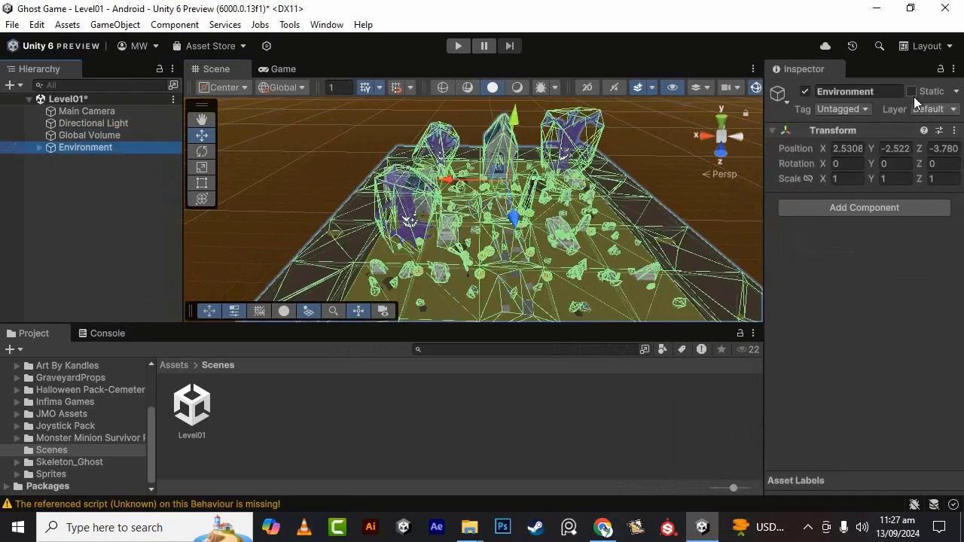
pyautogui.click(75, 268)
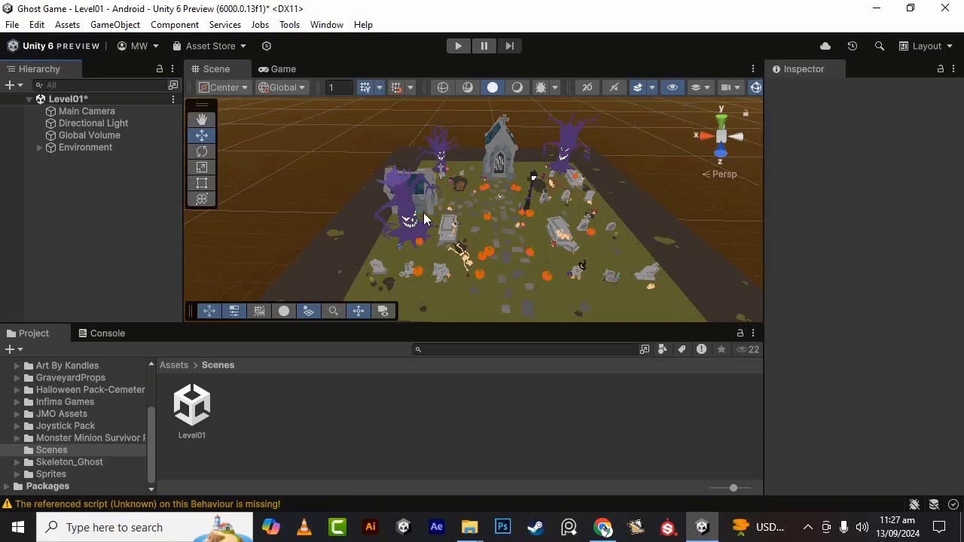
# Open the Profiler, dock it beside the Console, and enlarge the docked area to give its charts more height
pyautogui.click(327, 26)
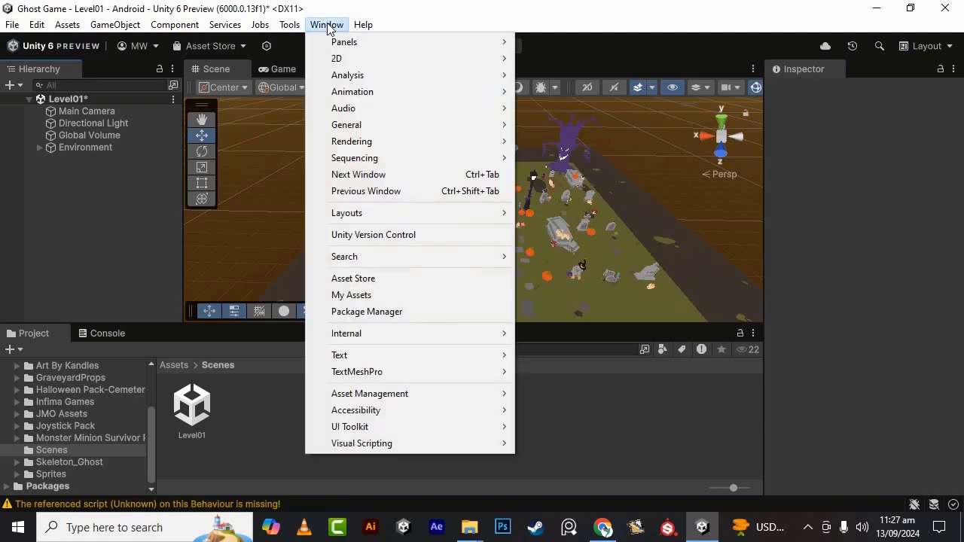
pyautogui.moveTo(342, 76)
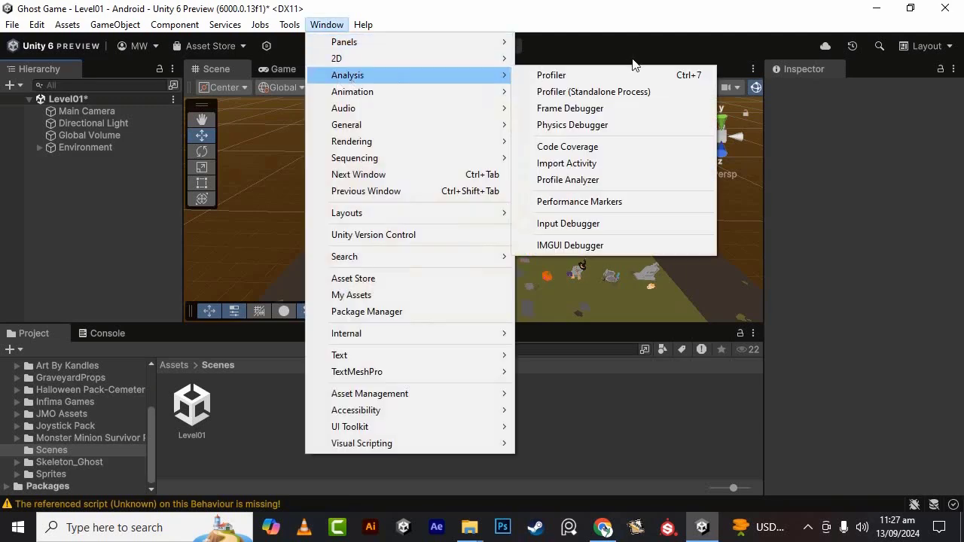
pyautogui.click(595, 75)
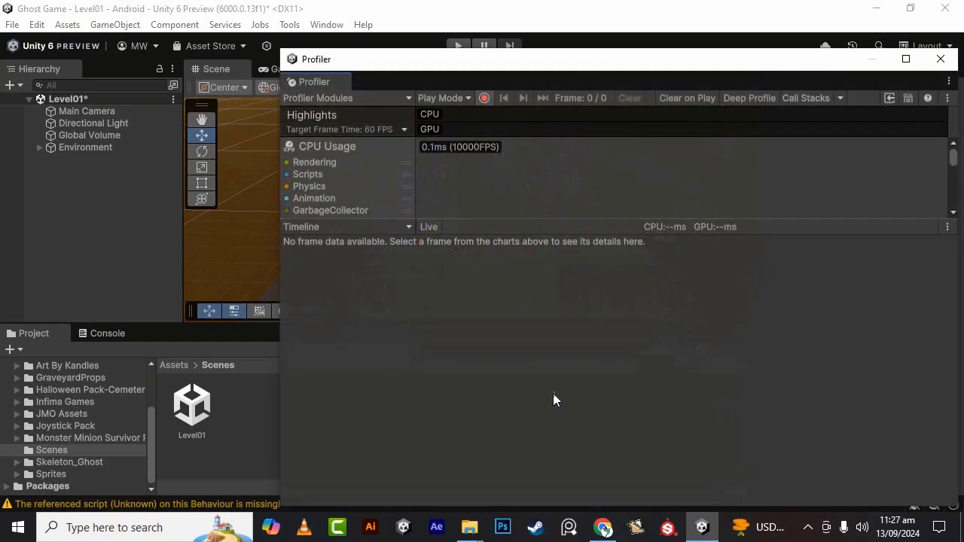
pyautogui.scroll(-5, 345, 206)
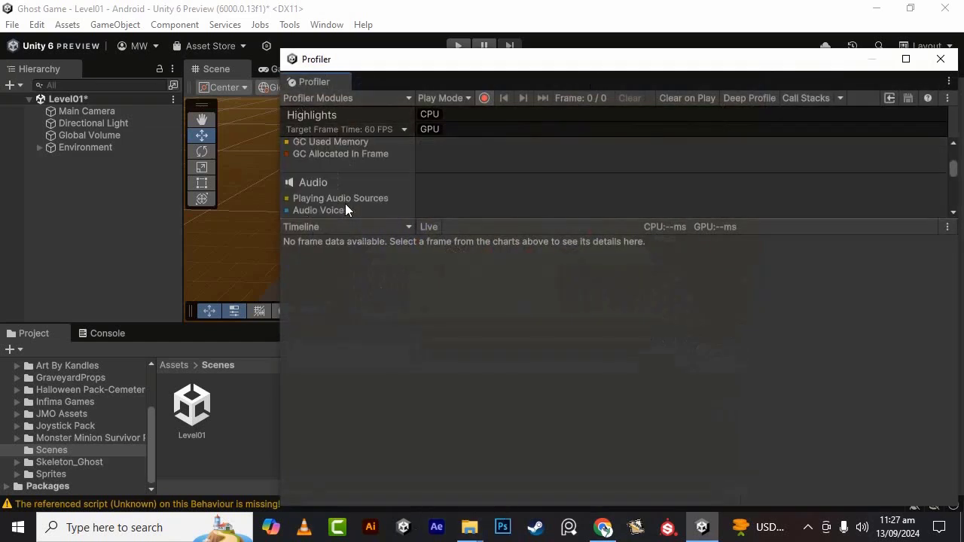
pyautogui.scroll(-2, 347, 204)
pyautogui.scroll(8, 348, 205)
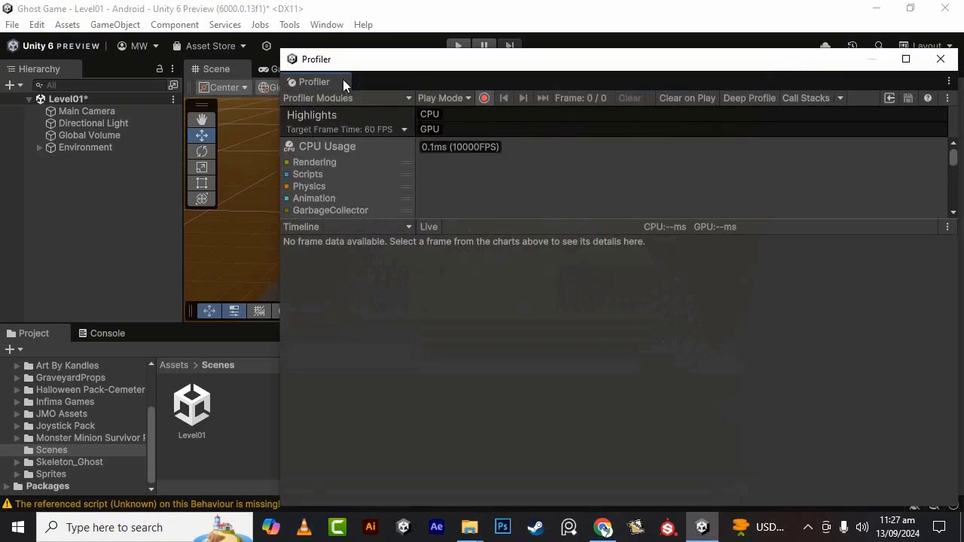
pyautogui.moveTo(314, 66); pyautogui.dragTo(166, 331)
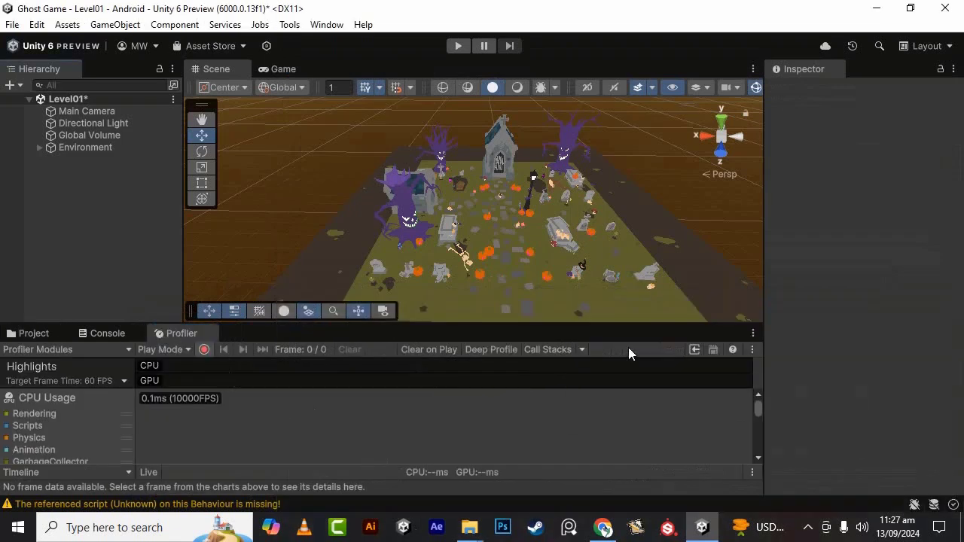
pyautogui.moveTo(377, 326); pyautogui.dragTo(378, 259)
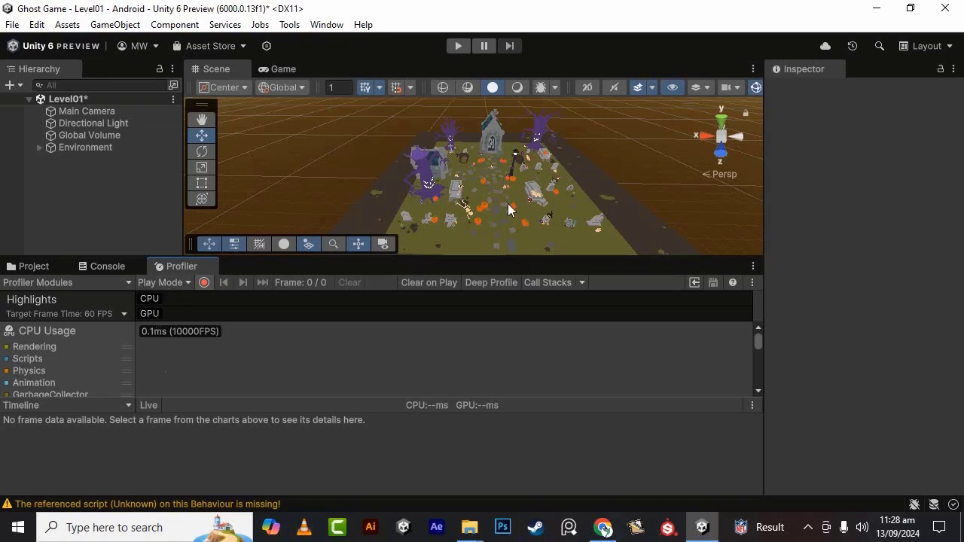
# Hide the Scripts, Physics, Animation, GarbageCollector, VSync, Global Illumination and UI categories in the Profiler's CPU Usage chart
pyautogui.click(6, 358)
pyautogui.click(7, 372)
pyautogui.scroll(-2, 52, 363)
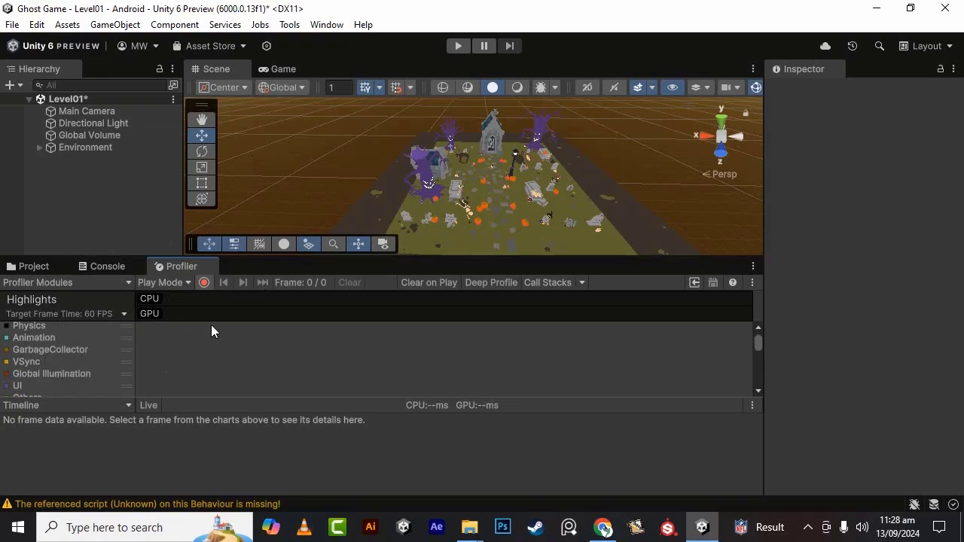
pyautogui.click(7, 337)
pyautogui.click(7, 350)
pyautogui.click(9, 372)
pyautogui.click(7, 362)
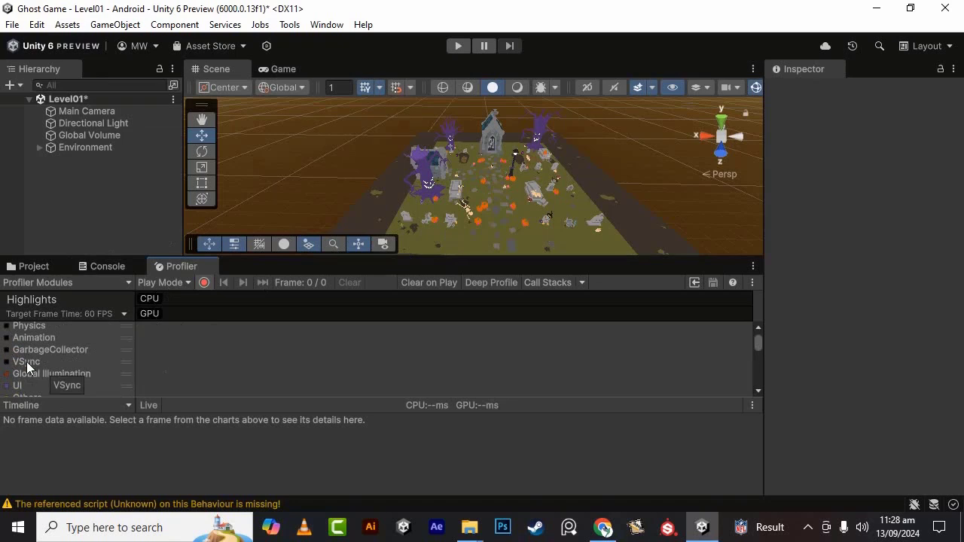
pyautogui.click(6, 374)
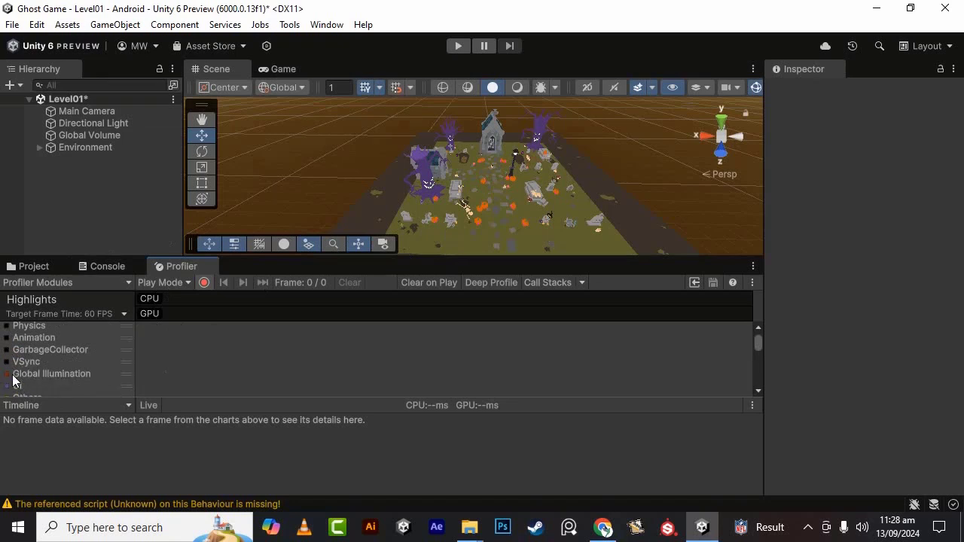
pyautogui.scroll(-2, 85, 350)
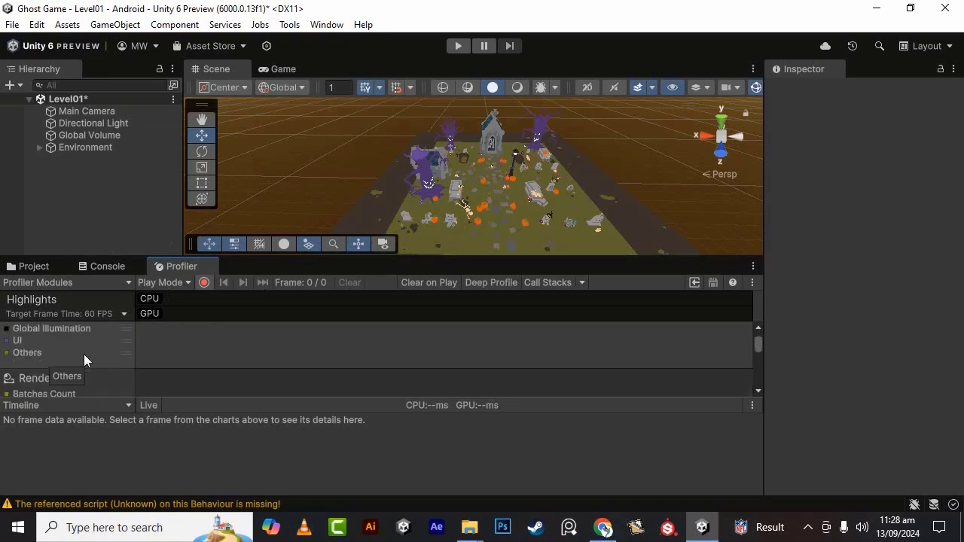
pyautogui.click(7, 340)
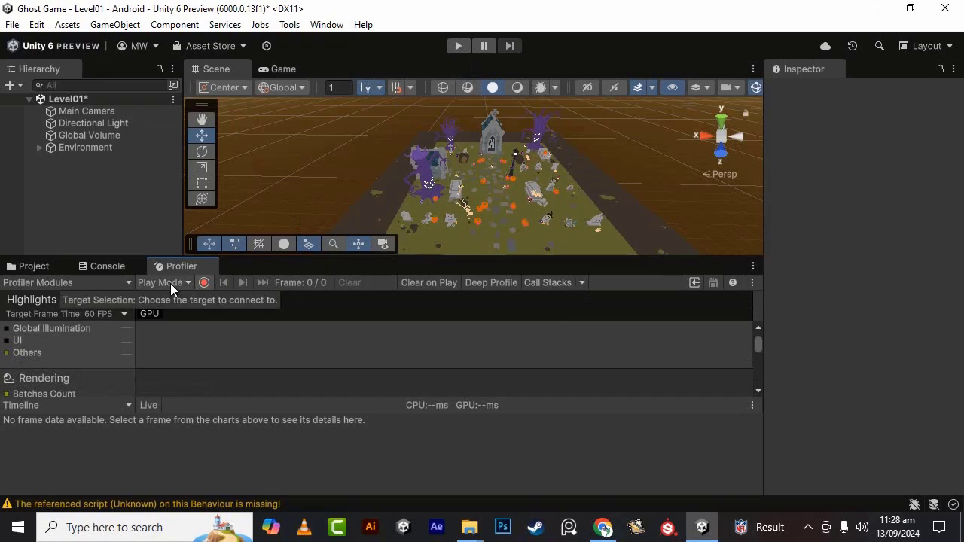
# Run the game briefly, stop it, and set the Game view to Play Focused instead of maximized
pyautogui.click(459, 46)
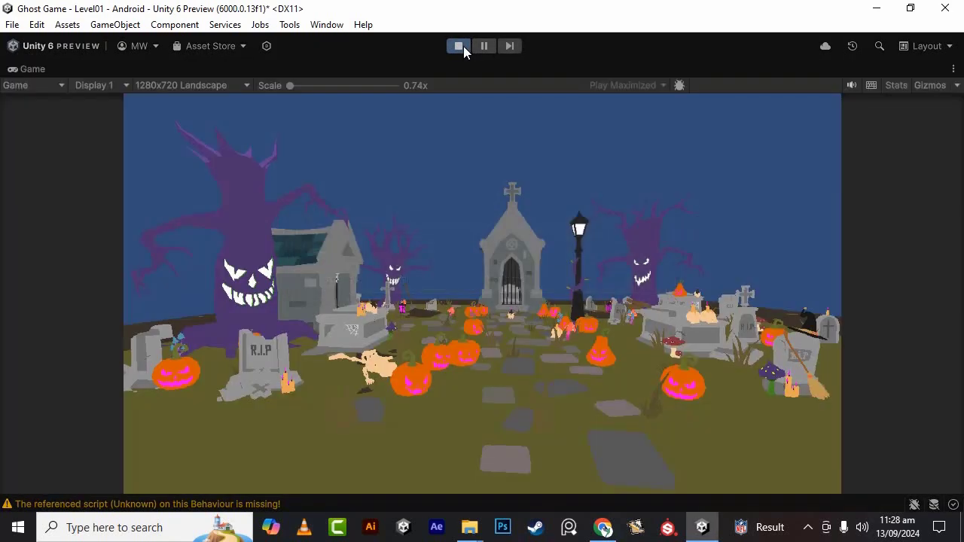
pyautogui.click(461, 46)
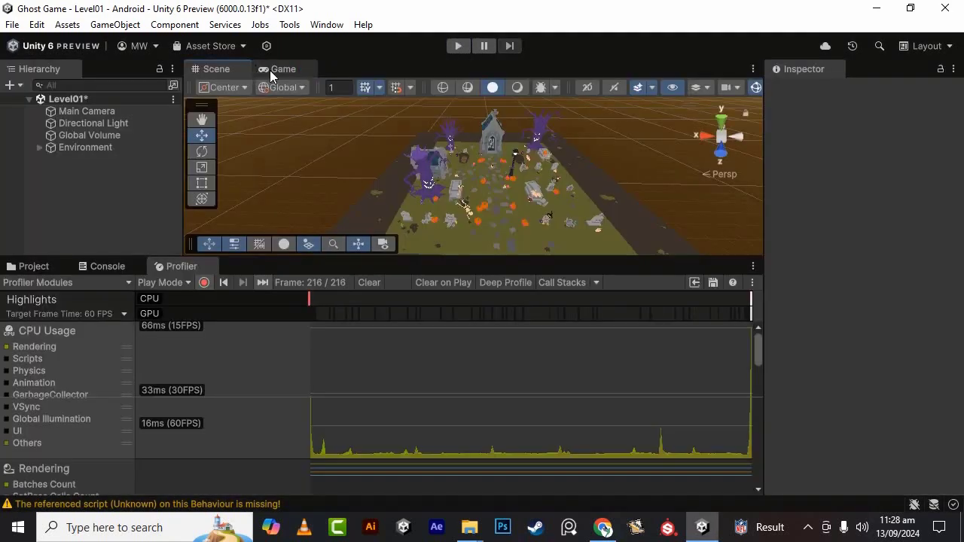
pyautogui.click(275, 69)
pyautogui.click(586, 86)
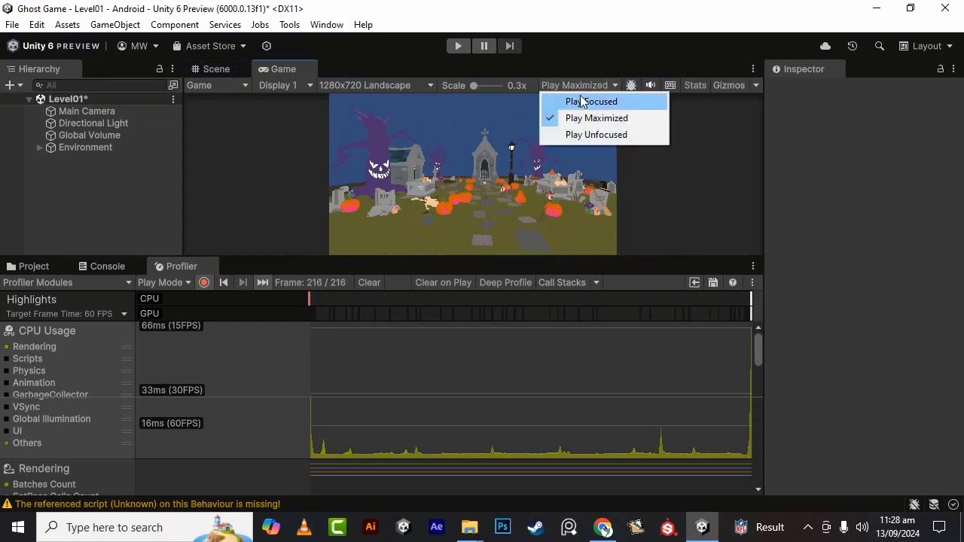
pyautogui.click(579, 99)
# Play the scene while the Profiler records its CPU usage, and pause the game
pyautogui.click(458, 46)
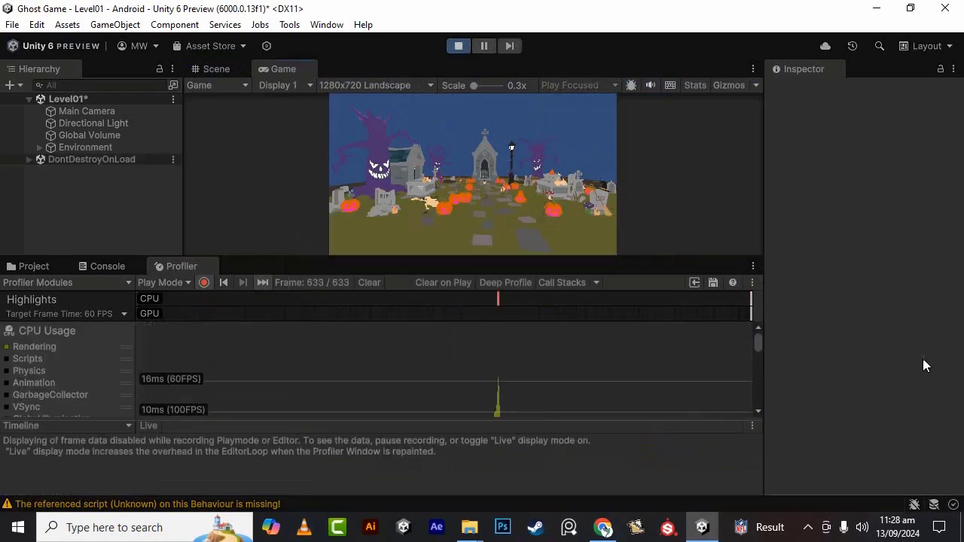
pyautogui.moveTo(758, 342); pyautogui.dragTo(762, 342)
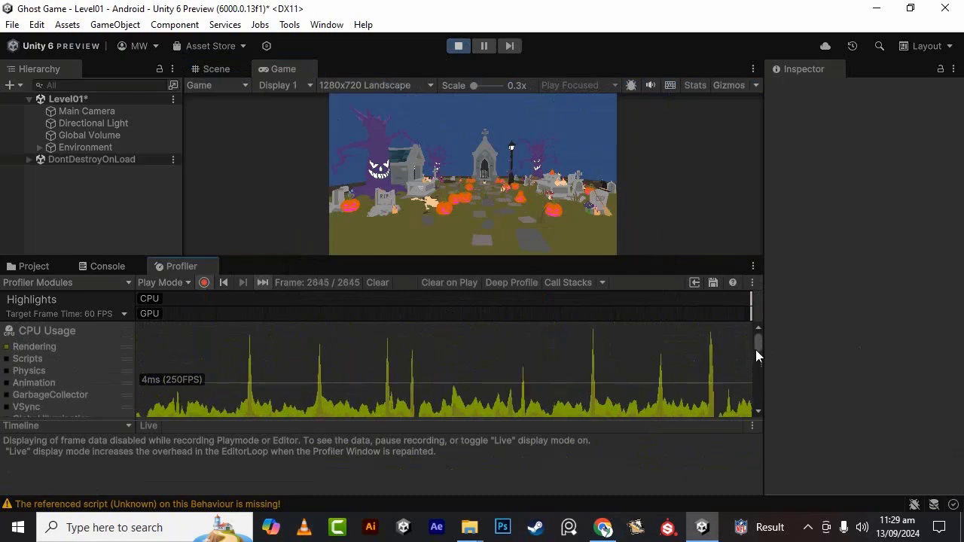
pyautogui.scroll(-3, 678, 381)
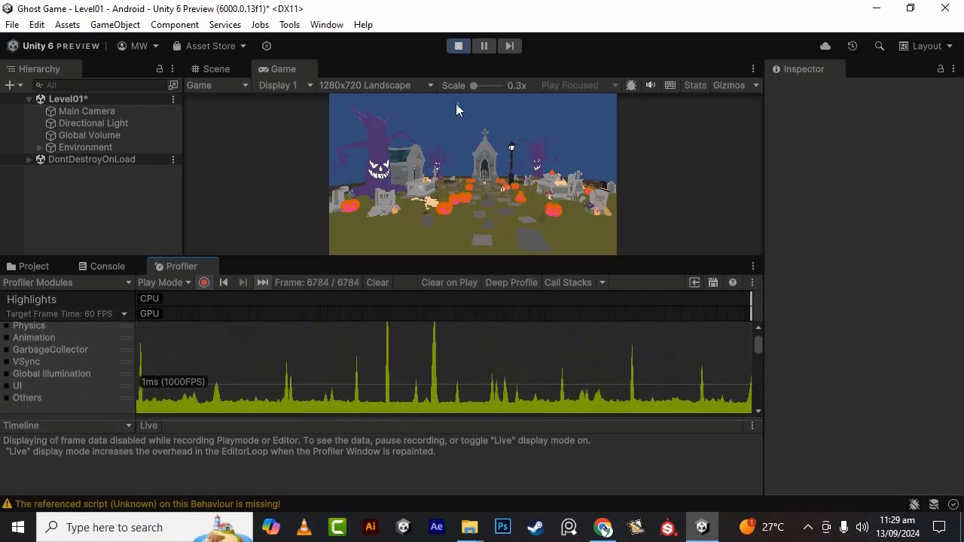
pyautogui.click(486, 50)
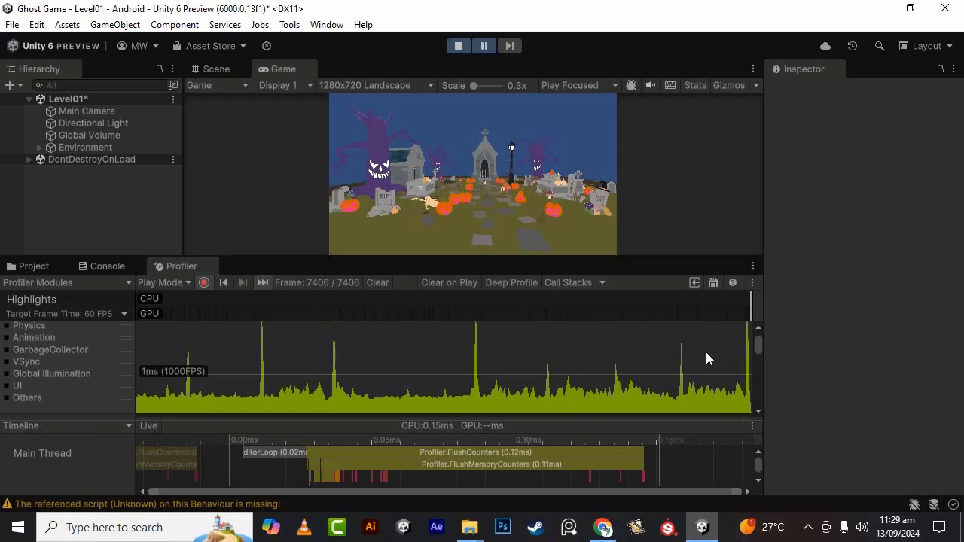
# Select frame 7354 in the CPU Usage chart and inspect its timeline
pyautogui.scroll(-2, 741, 360)
pyautogui.scroll(2, 741, 356)
pyautogui.click(645, 357)
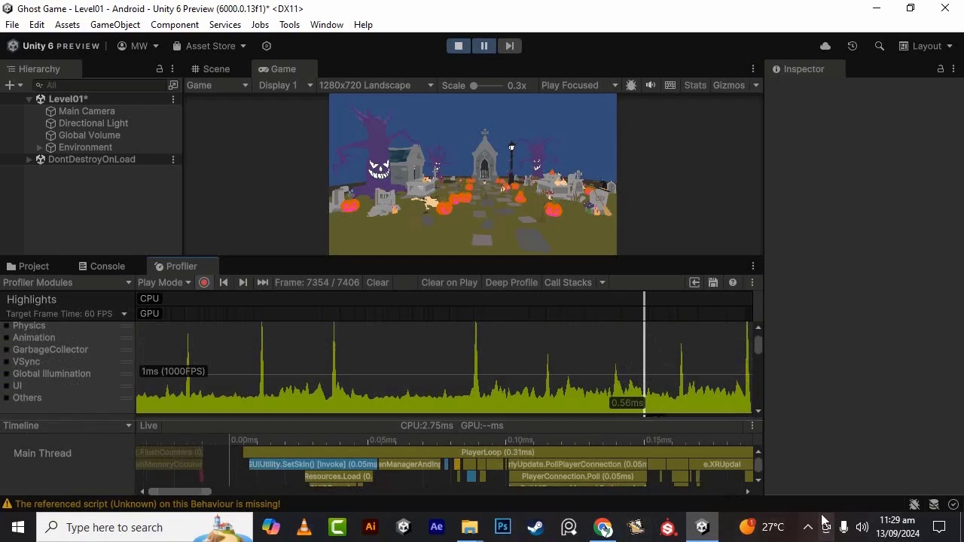
pyautogui.scroll(-1, 493, 464)
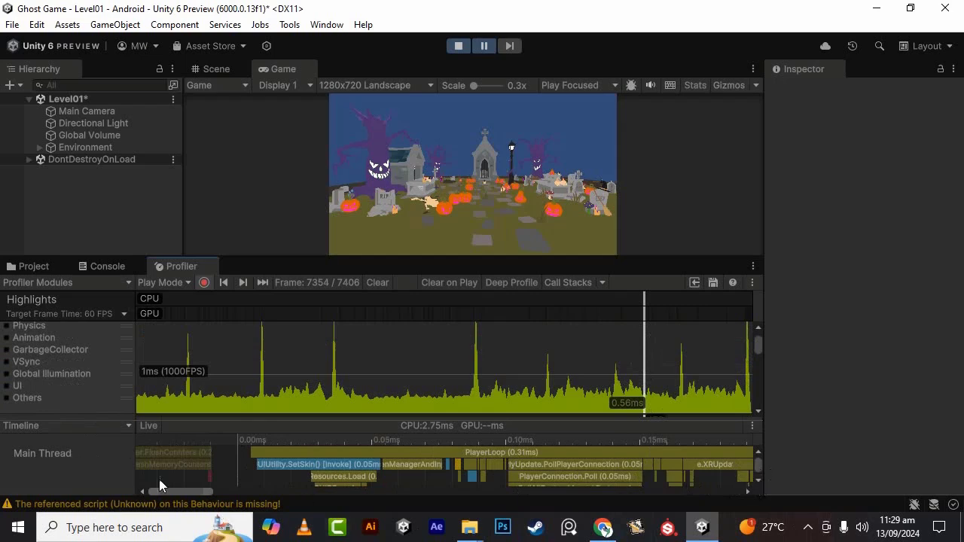
# Display the Rendering module's details for the selected frame to examine its draw calls and batches
pyautogui.scroll(-3, 50, 376)
pyautogui.scroll(2, 51, 376)
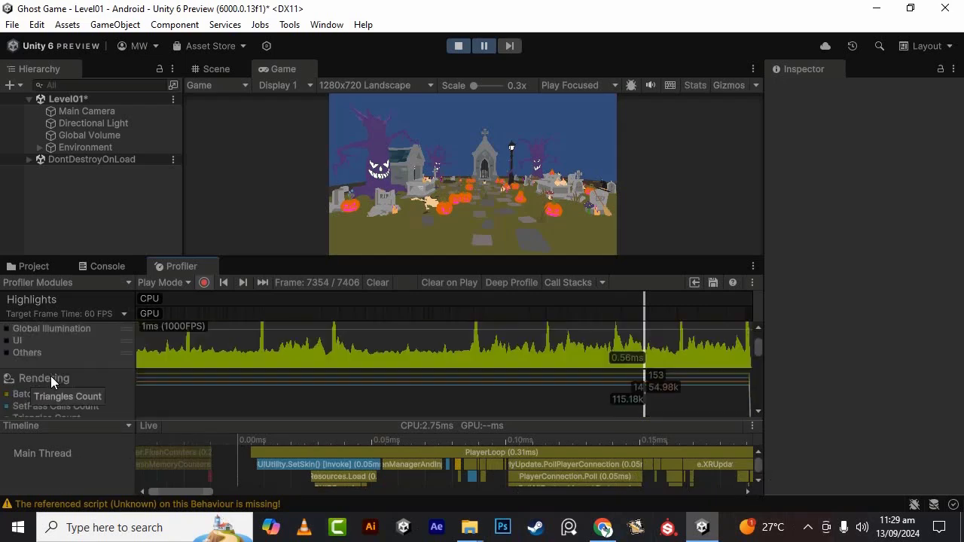
pyautogui.scroll(-1, 71, 378)
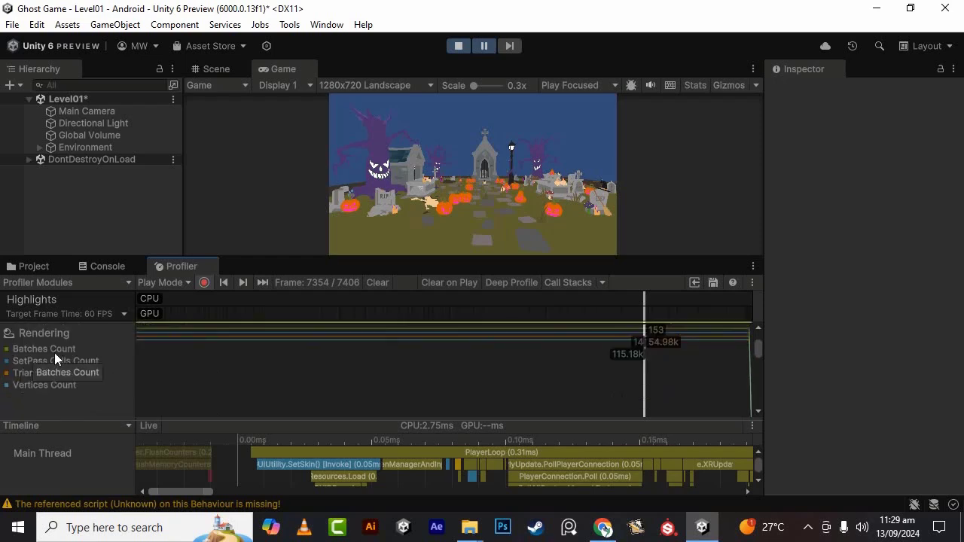
pyautogui.click(54, 352)
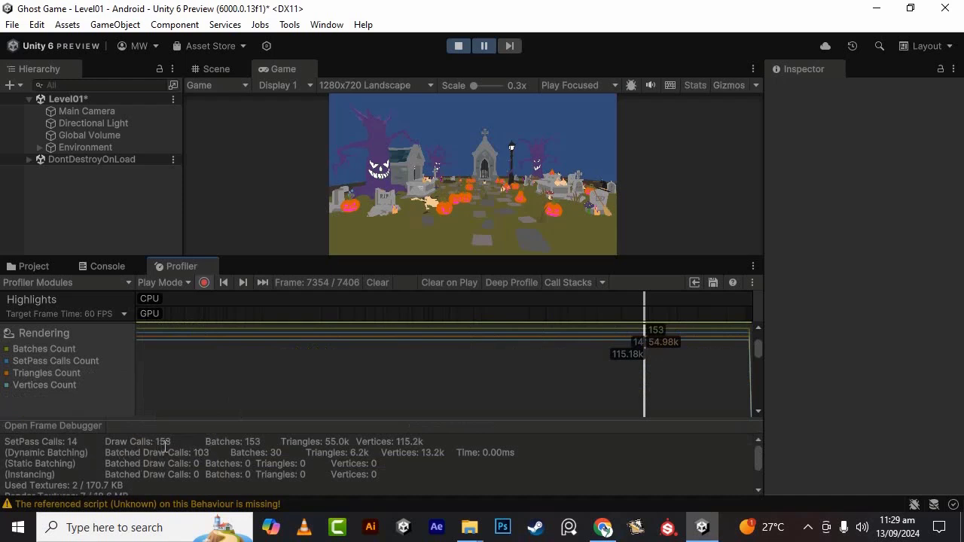
pyautogui.click(51, 362)
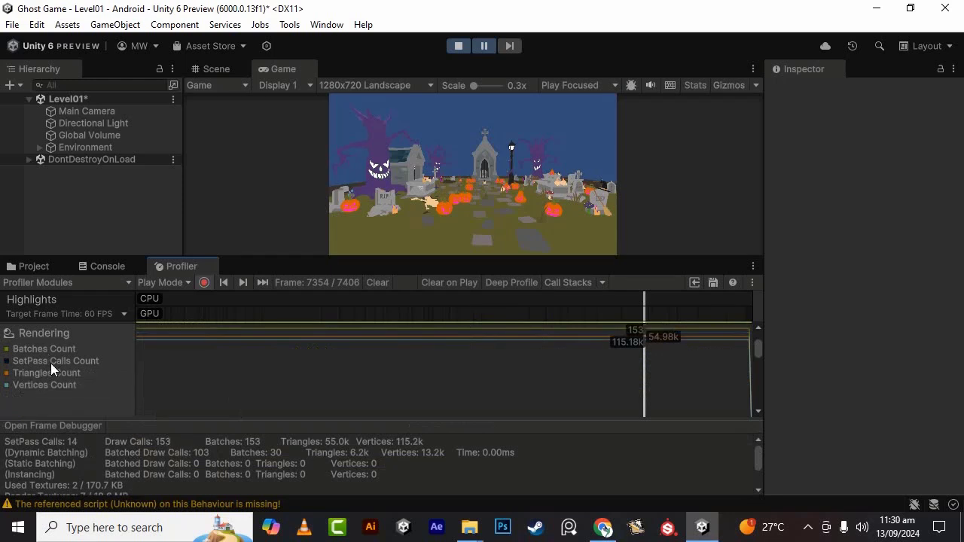
pyautogui.click(50, 376)
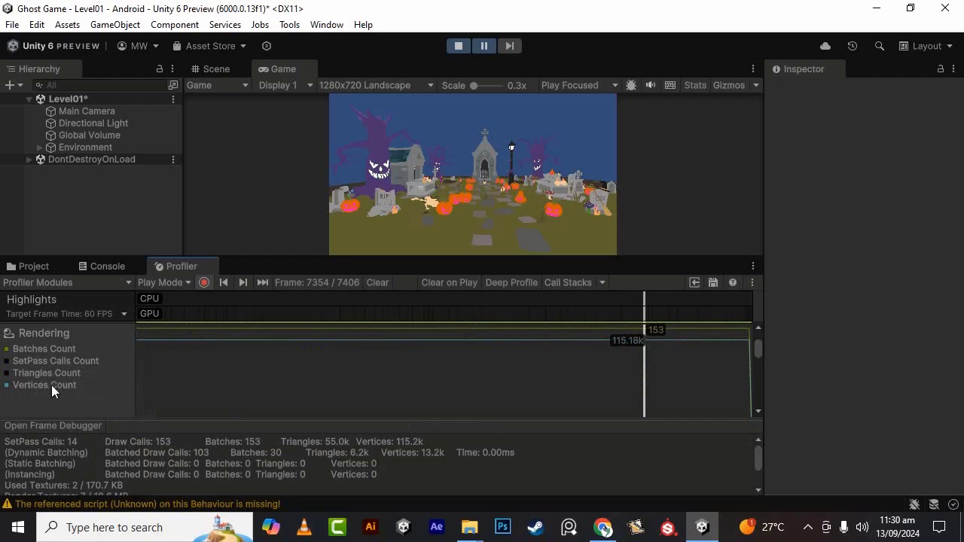
pyautogui.click(9, 374)
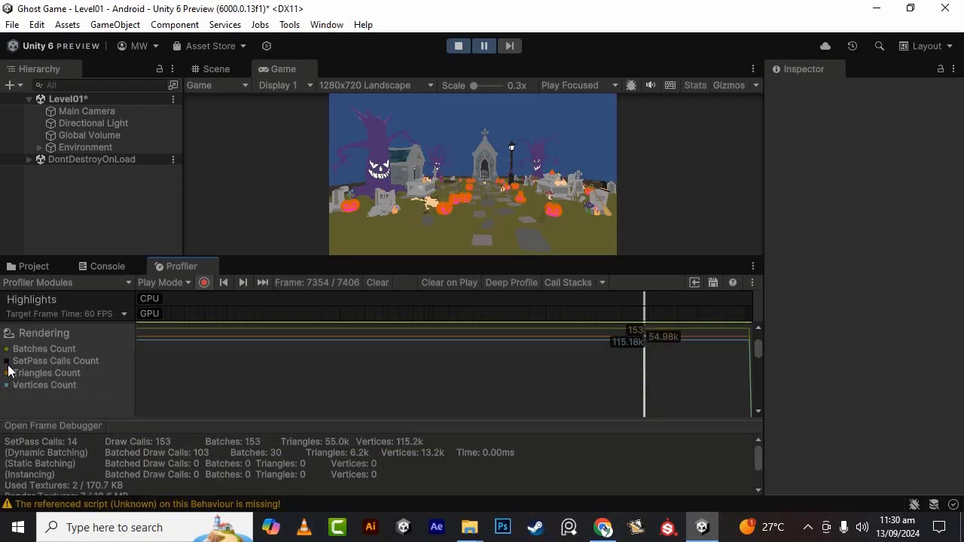
pyautogui.click(8, 362)
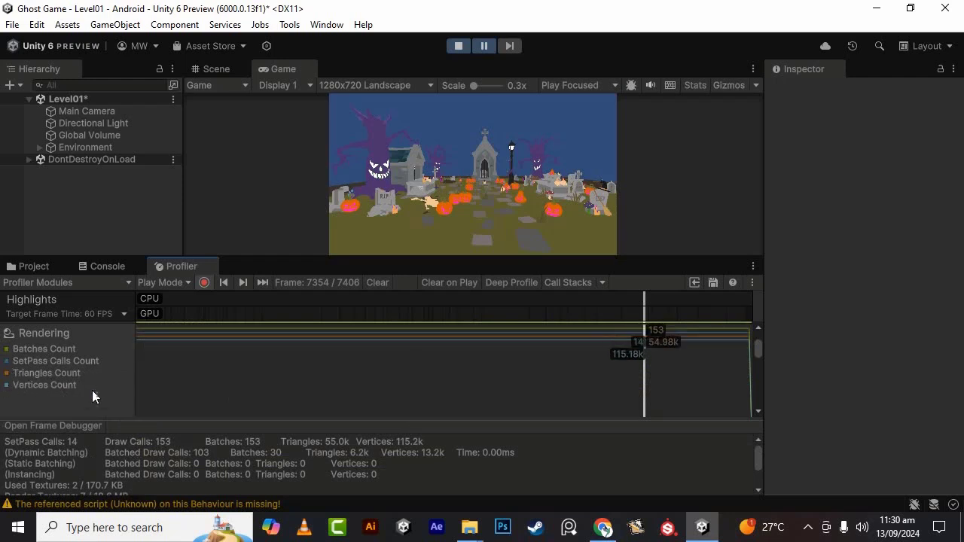
# Display the Memory module's details for the selected frame, and hide and restore its Texture Memory series
pyautogui.scroll(-3, 82, 398)
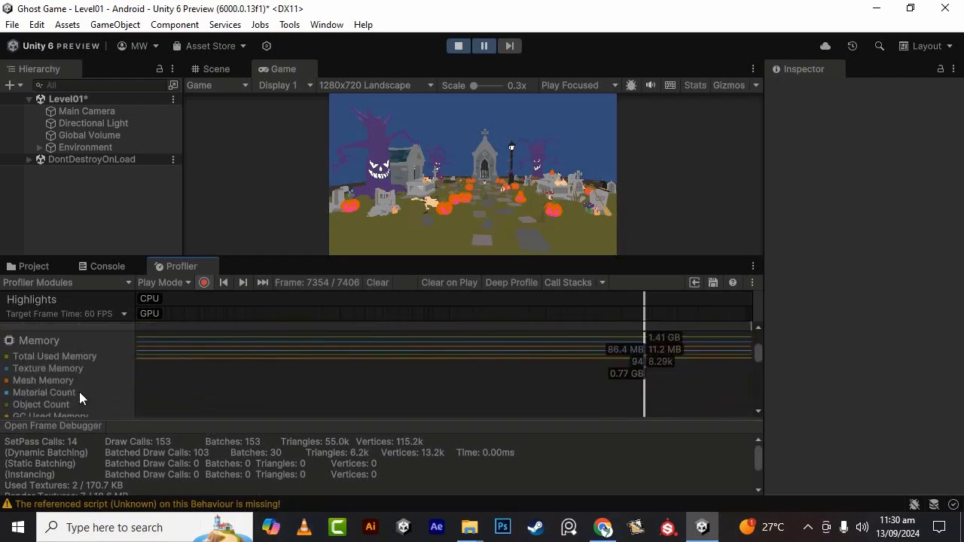
pyautogui.click(59, 356)
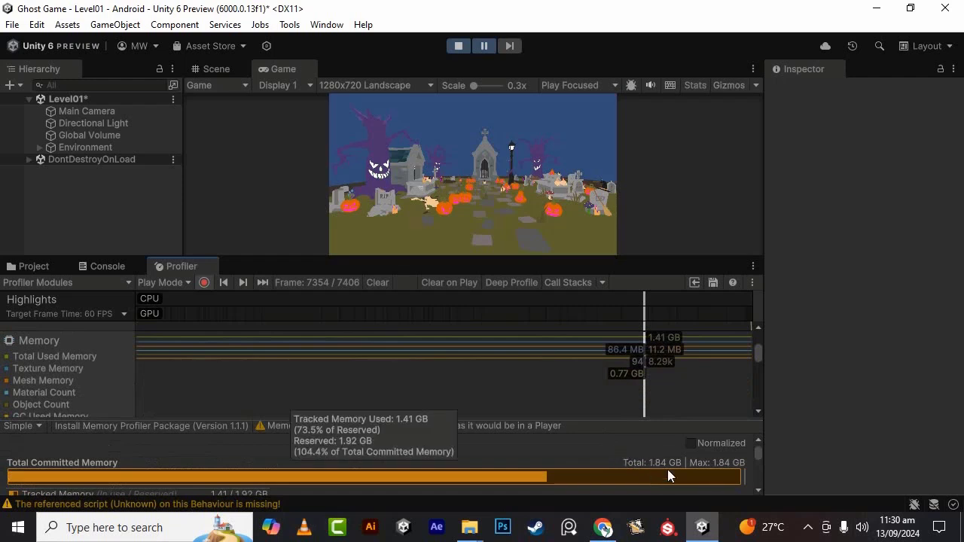
pyautogui.click(42, 370)
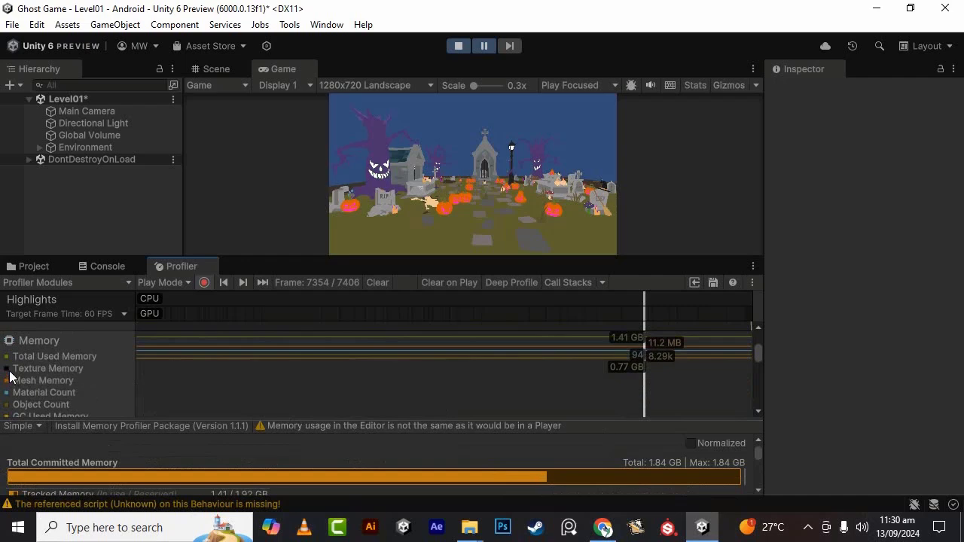
pyautogui.click(9, 369)
pyautogui.click(73, 369)
pyautogui.click(74, 370)
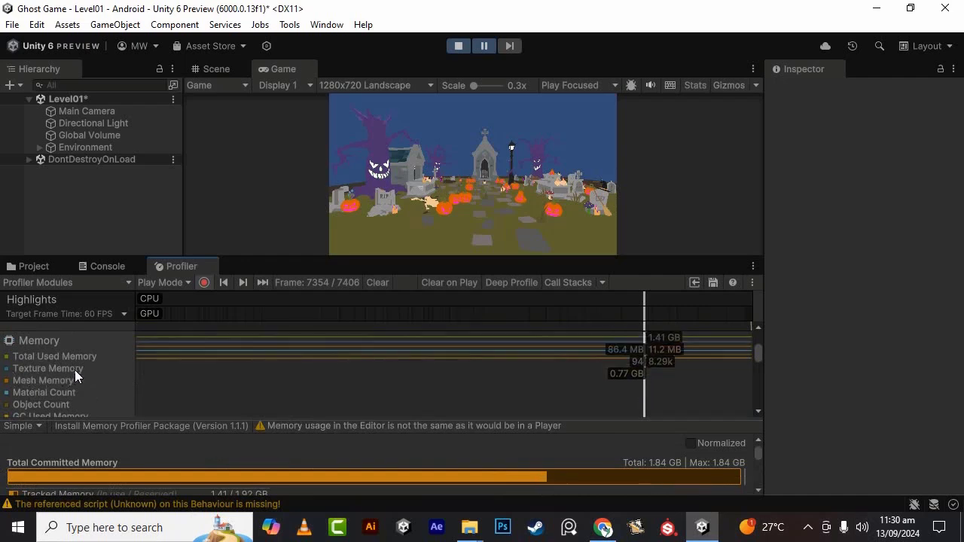
# Examine the Audio module's chart and the Memory module's Total Memory Breakdown for the selected frame
pyautogui.scroll(-3, 470, 386)
pyautogui.scroll(-3, 238, 384)
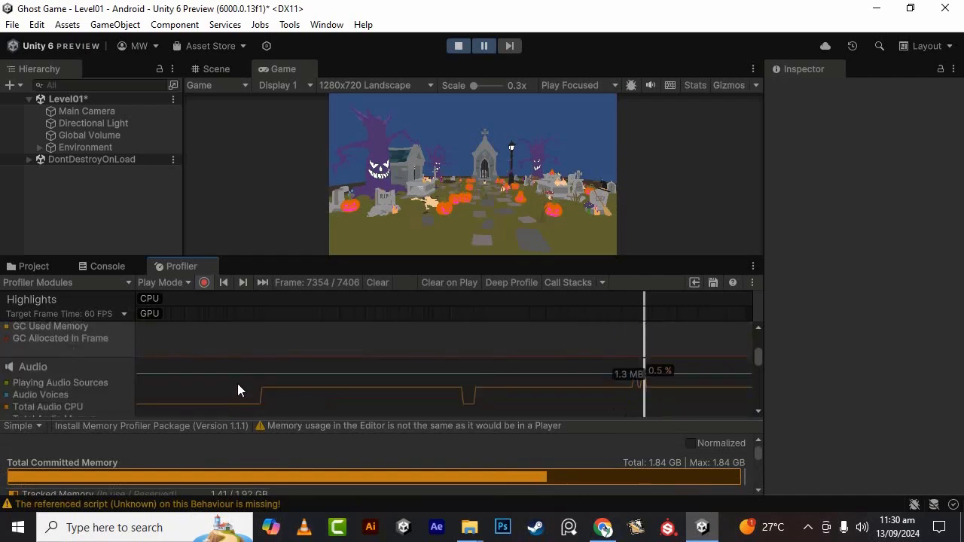
pyautogui.scroll(-2, 181, 441)
pyautogui.scroll(-2, 174, 447)
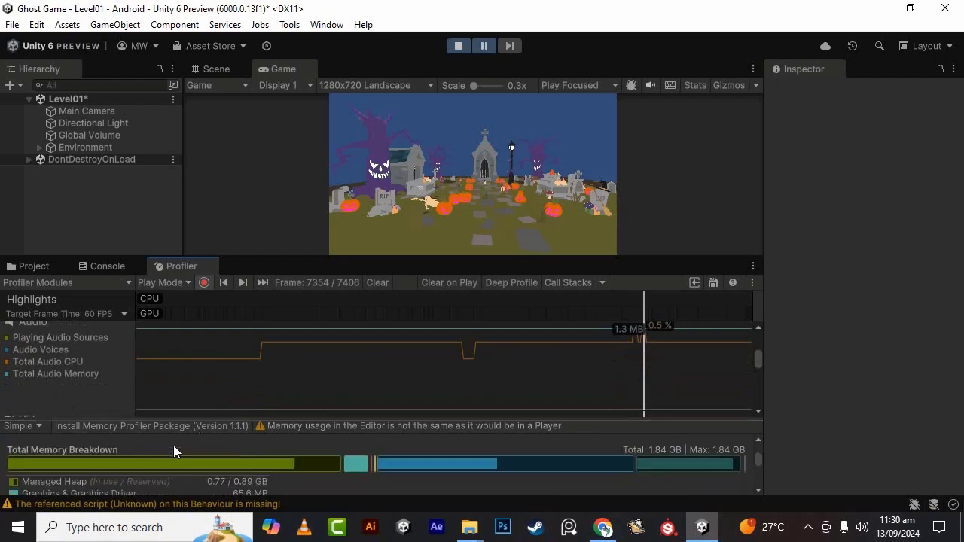
pyautogui.scroll(-2, 377, 464)
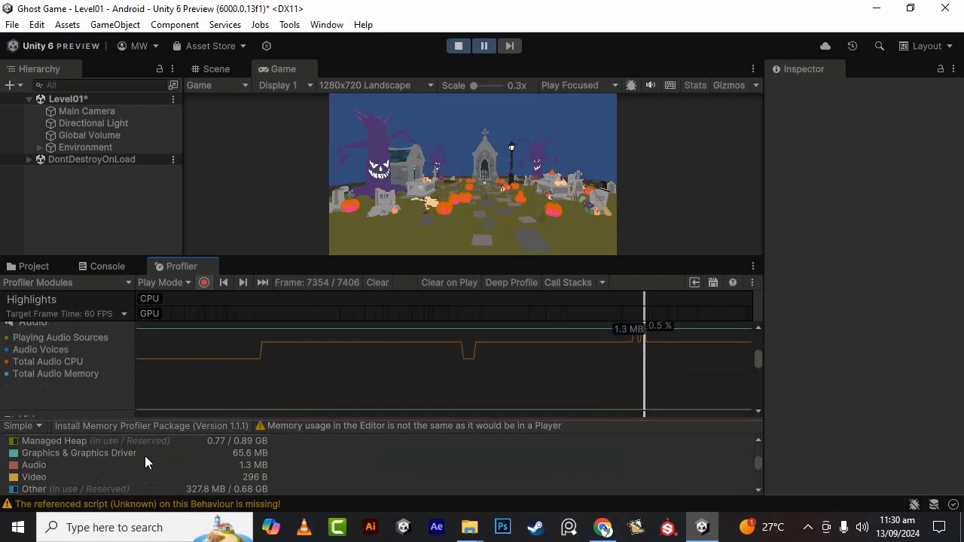
pyautogui.scroll(-4, 302, 462)
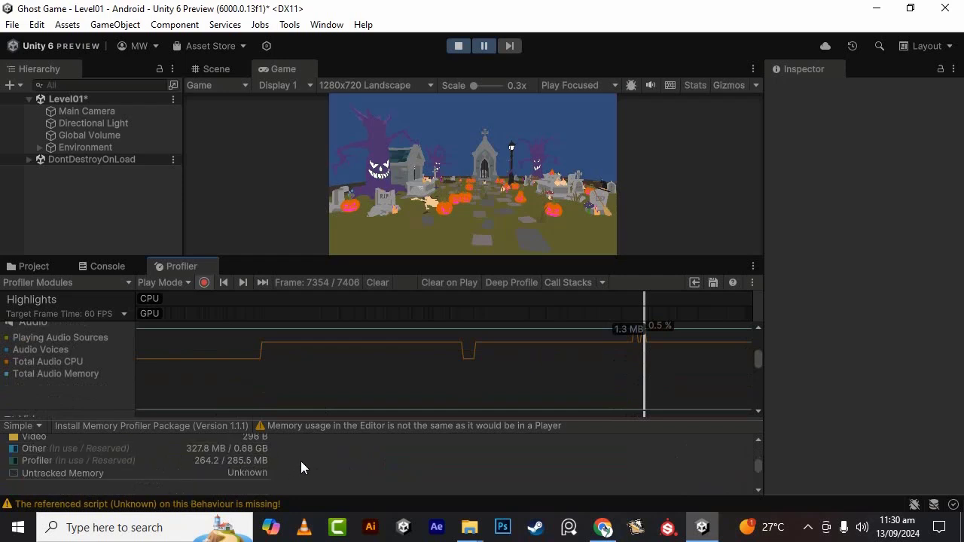
pyautogui.scroll(2, 187, 460)
pyautogui.scroll(-3, 94, 373)
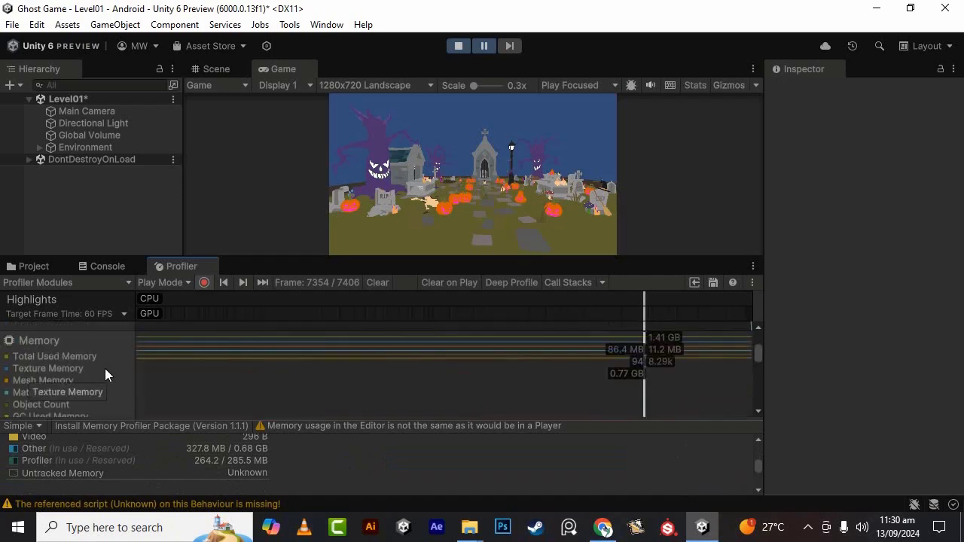
# Display the CPU Usage module's timeline for the selected frame and hide its Rendering series
pyautogui.scroll(2, 45, 353)
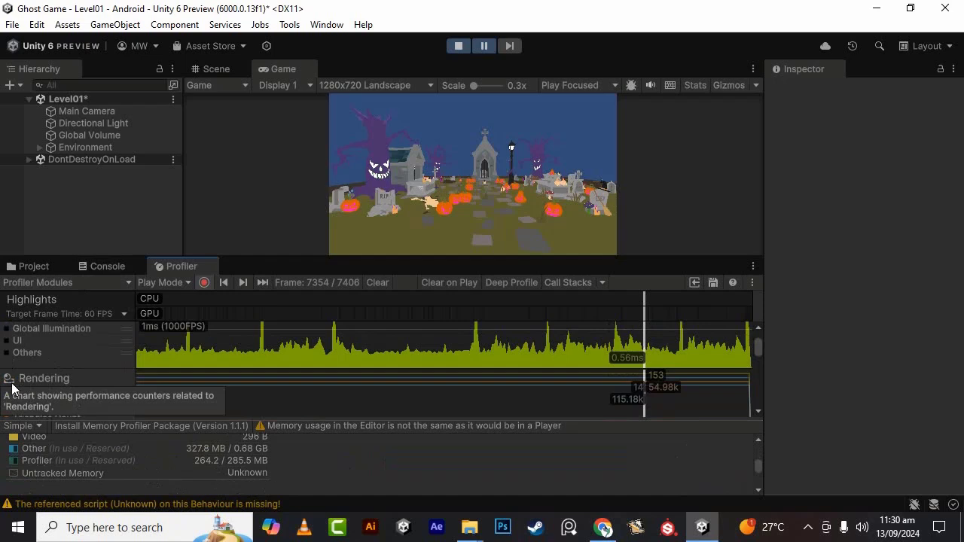
pyautogui.scroll(2, 55, 360)
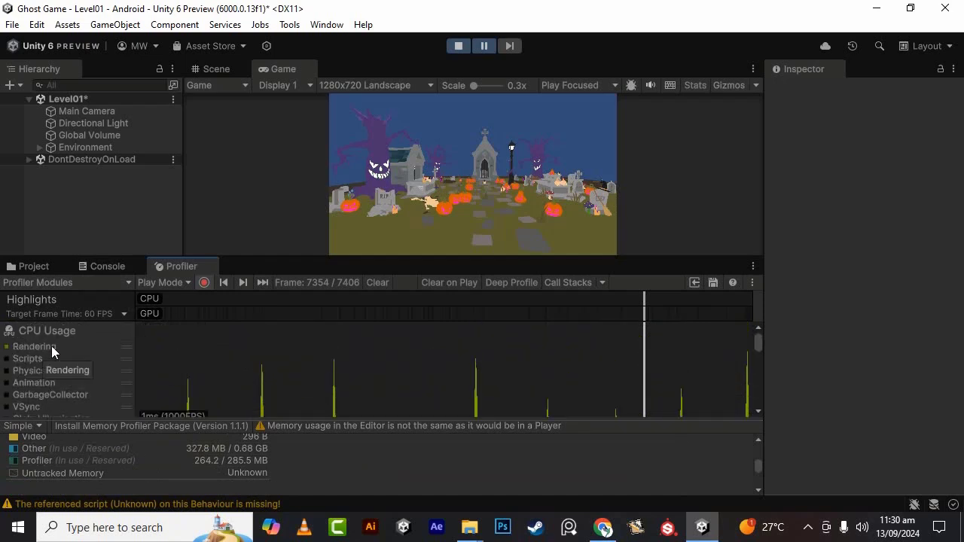
pyautogui.click(52, 348)
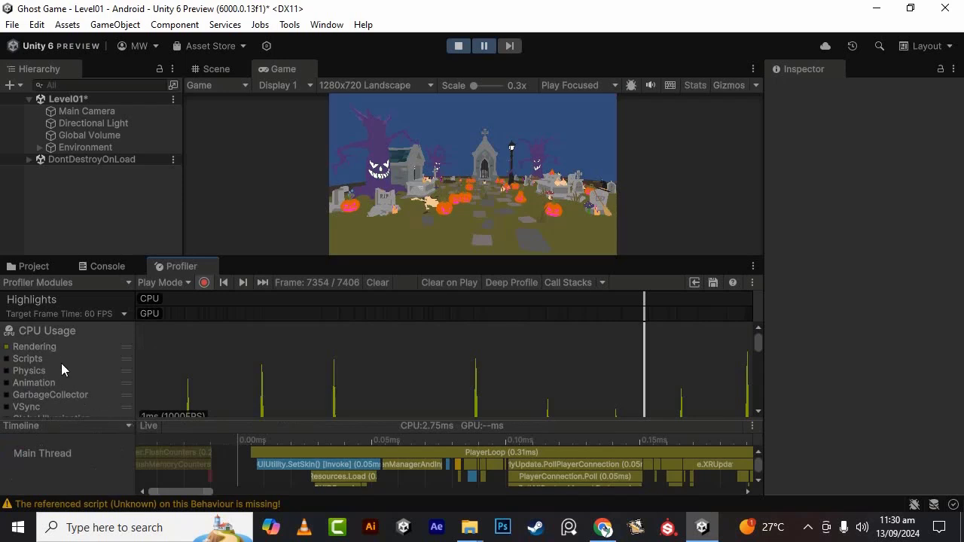
pyautogui.click(51, 347)
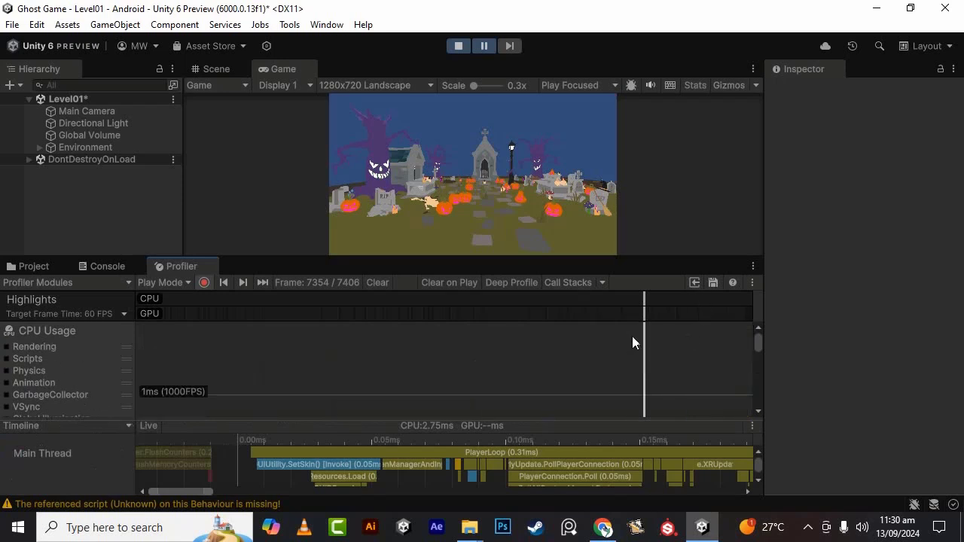
pyautogui.scroll(-8, 623, 368)
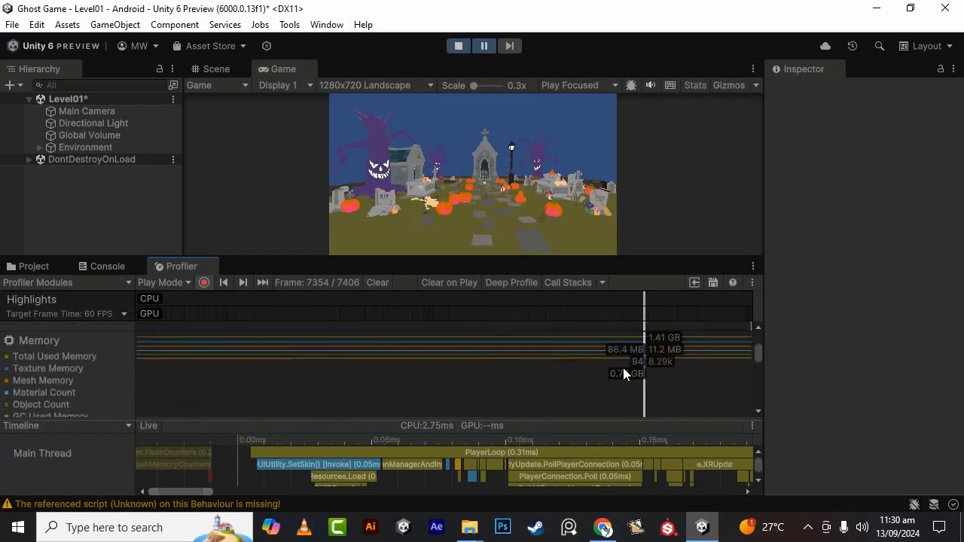
pyautogui.scroll(8, 635, 361)
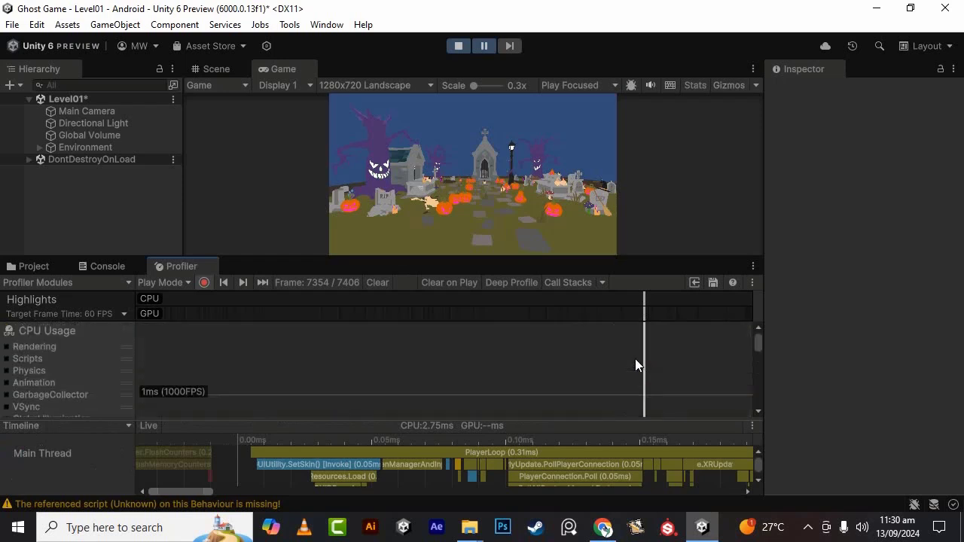
# Display the Rendering module's statistics for the selected frame to examine its SetPass calls, draw calls and batching before optimisation
pyautogui.scroll(-3, 625, 374)
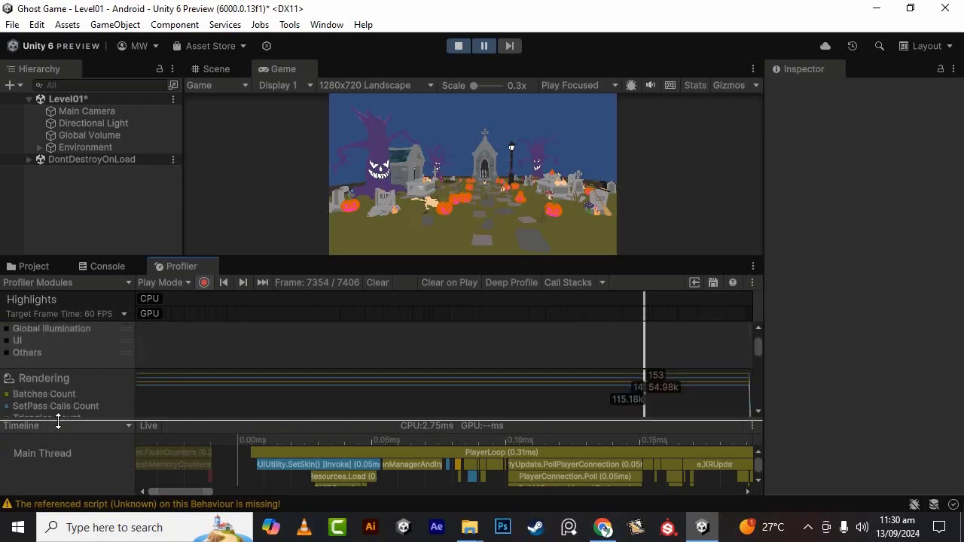
pyautogui.scroll(-2, 61, 394)
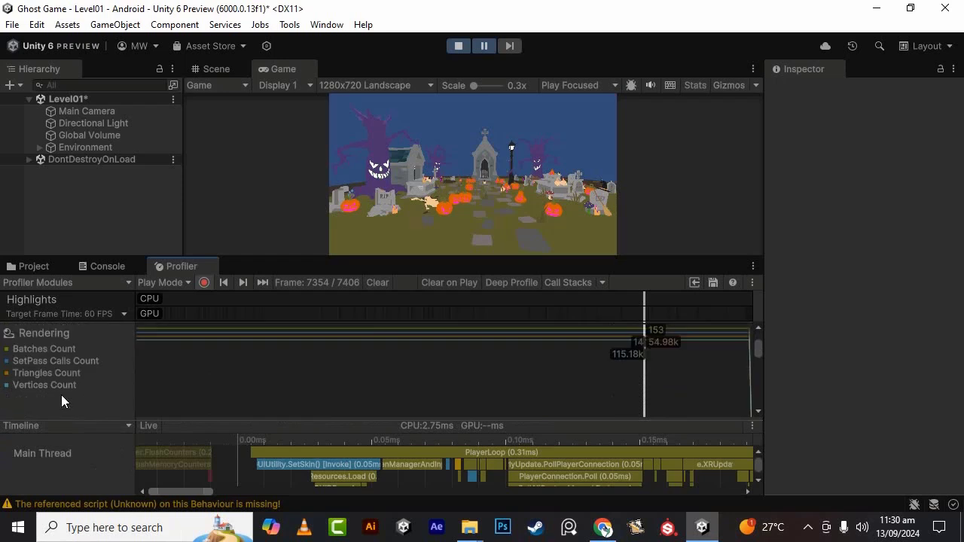
pyautogui.click(70, 349)
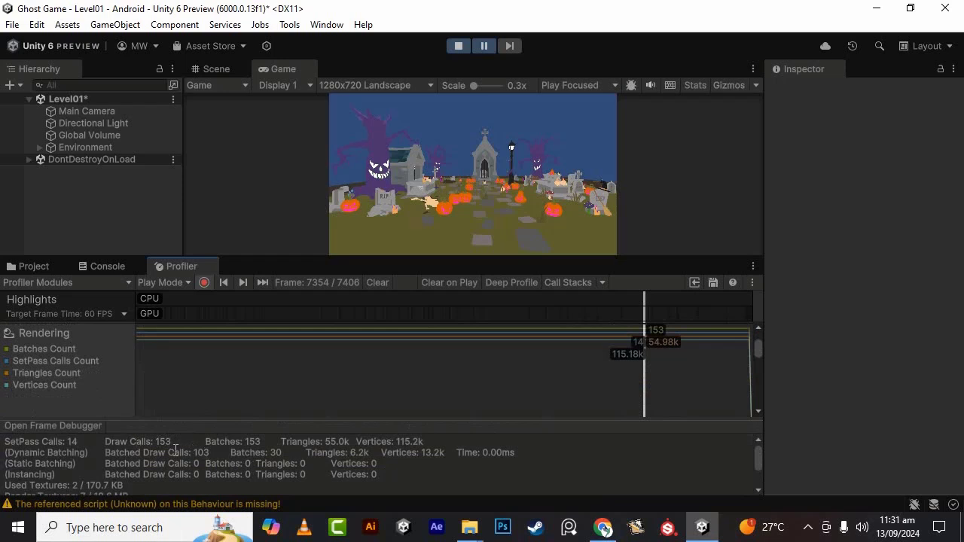
# Exit Play mode and mark the Environment object and all its children as Static
pyautogui.click(459, 45)
pyautogui.moveTo(390, 310)
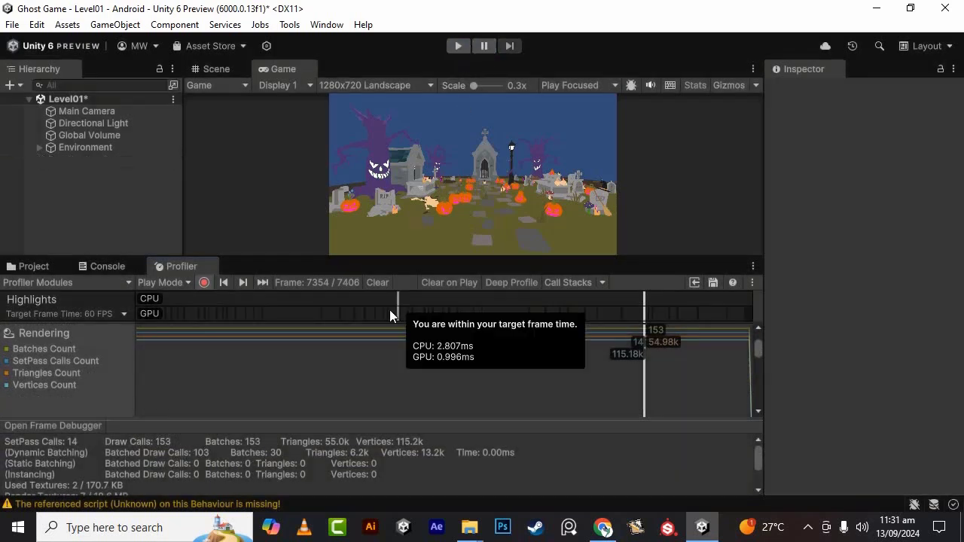
pyautogui.click(105, 150)
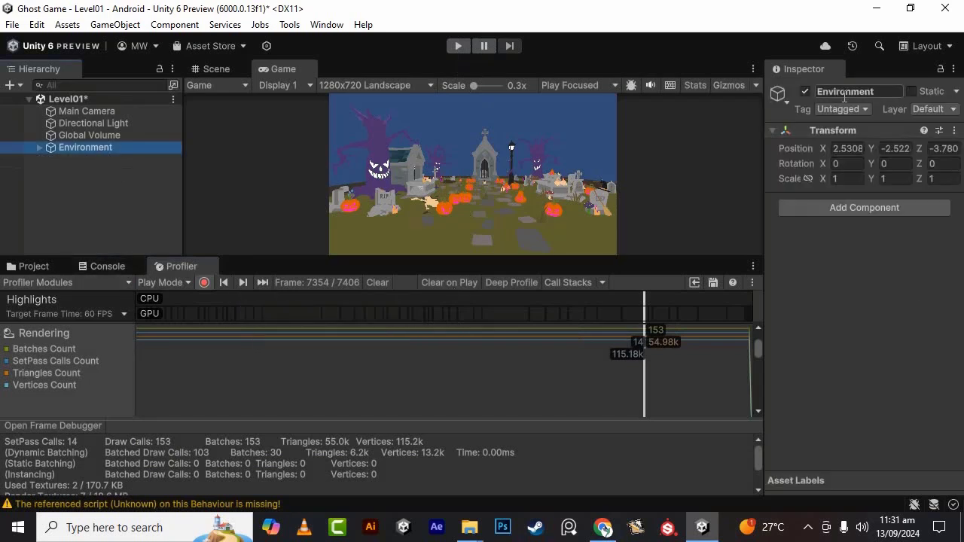
pyautogui.click(911, 91)
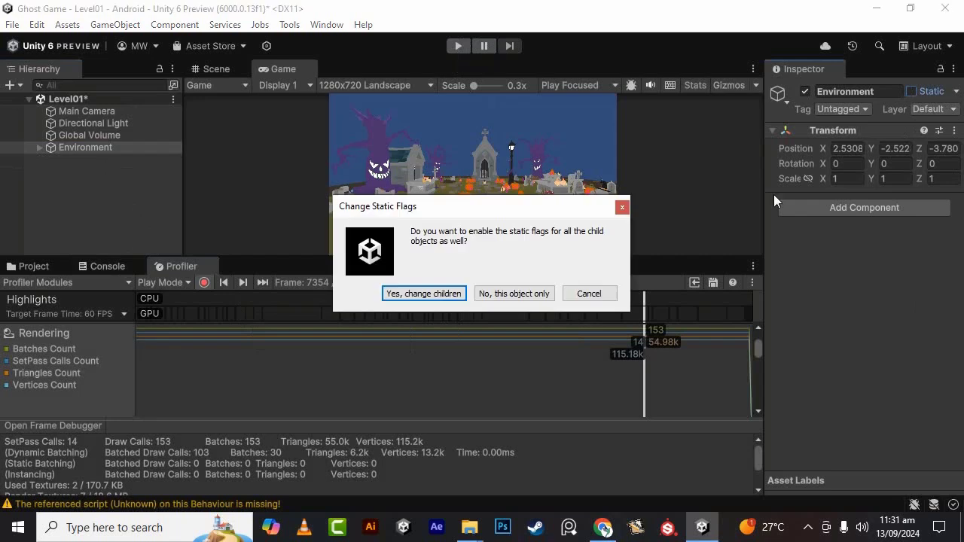
pyautogui.click(410, 295)
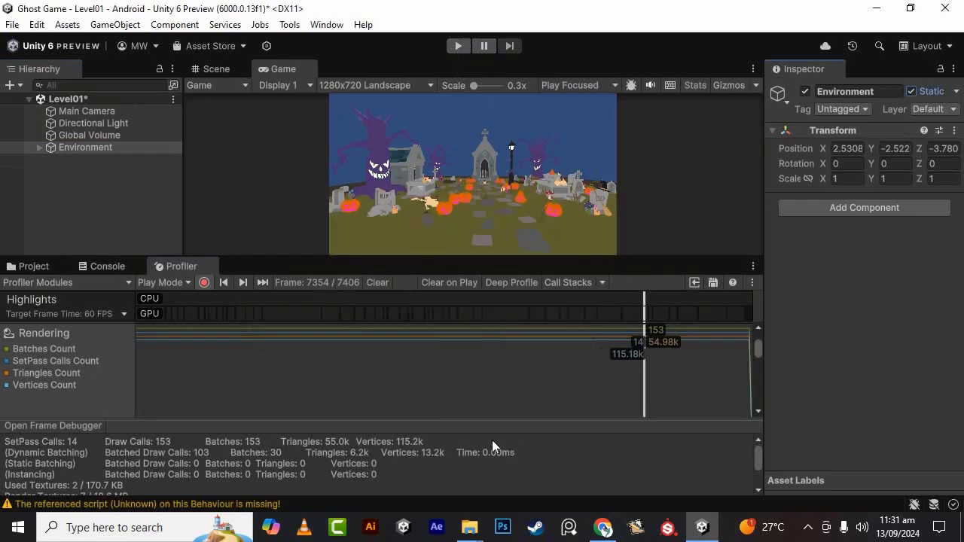
# Review the Environment object's static flags and check that its child Dirt_tile_D (8) is also Static
pyautogui.click(956, 92)
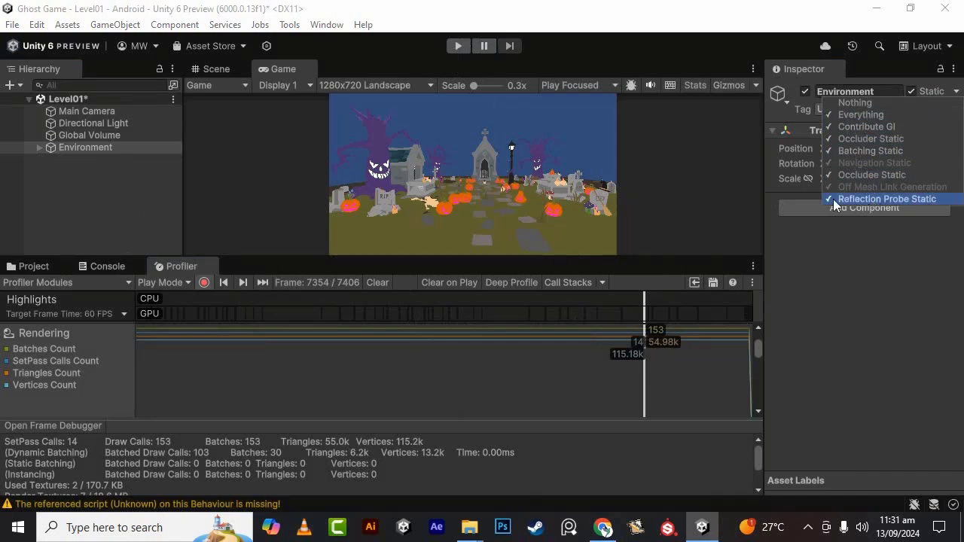
pyautogui.click(748, 15)
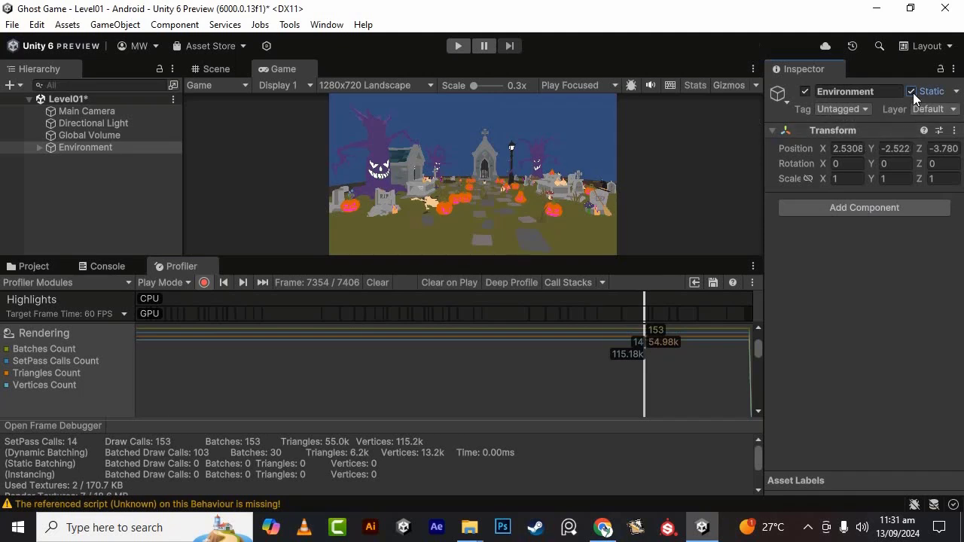
pyautogui.click(51, 173)
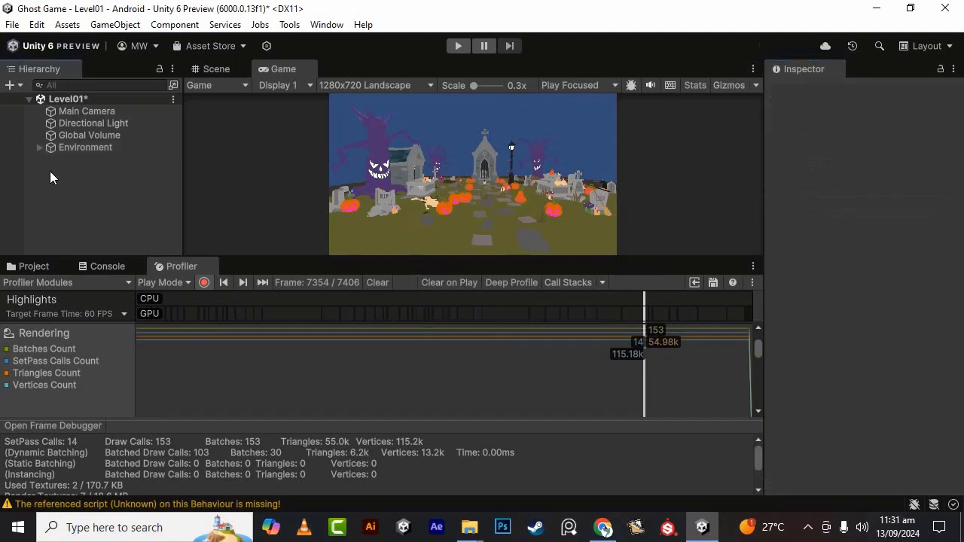
pyautogui.click(62, 150)
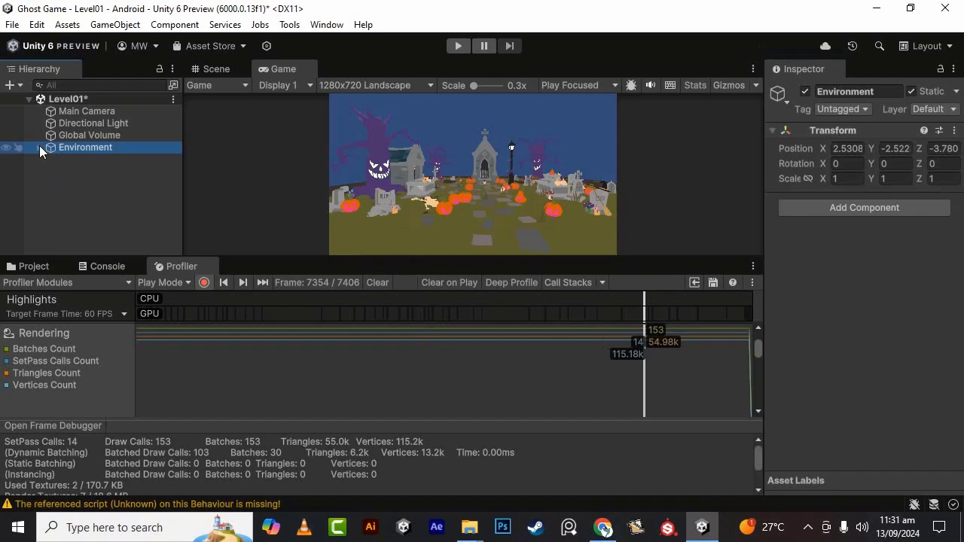
pyautogui.click(39, 147)
pyautogui.click(49, 159)
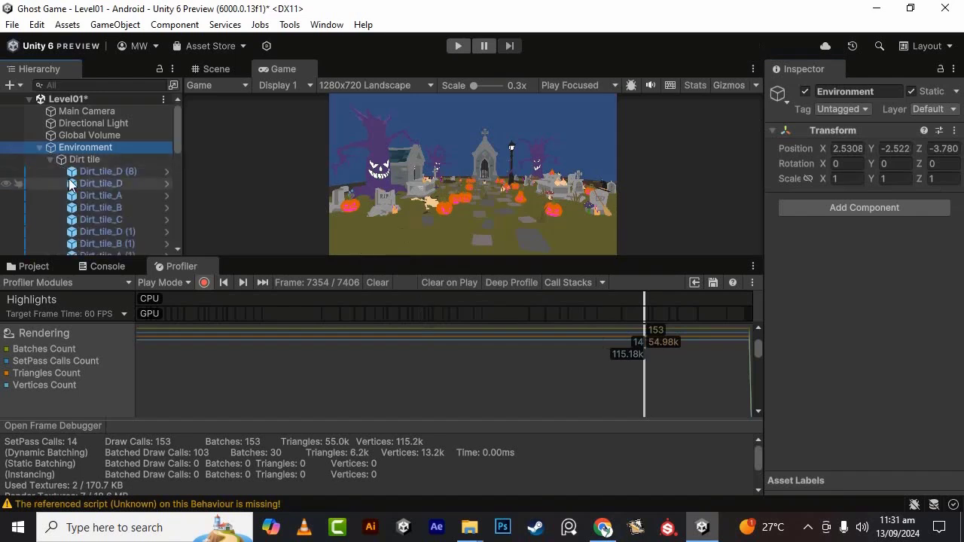
pyautogui.click(77, 174)
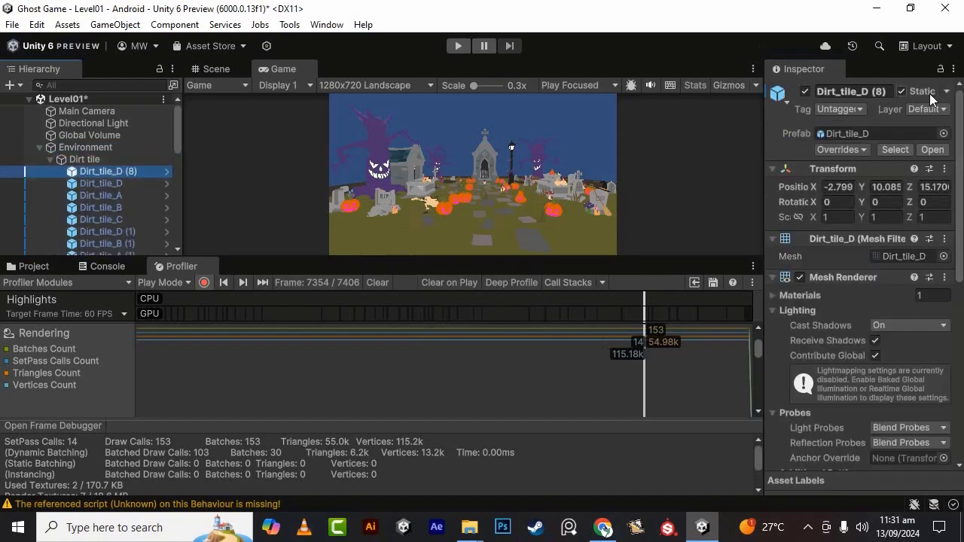
pyautogui.click(40, 146)
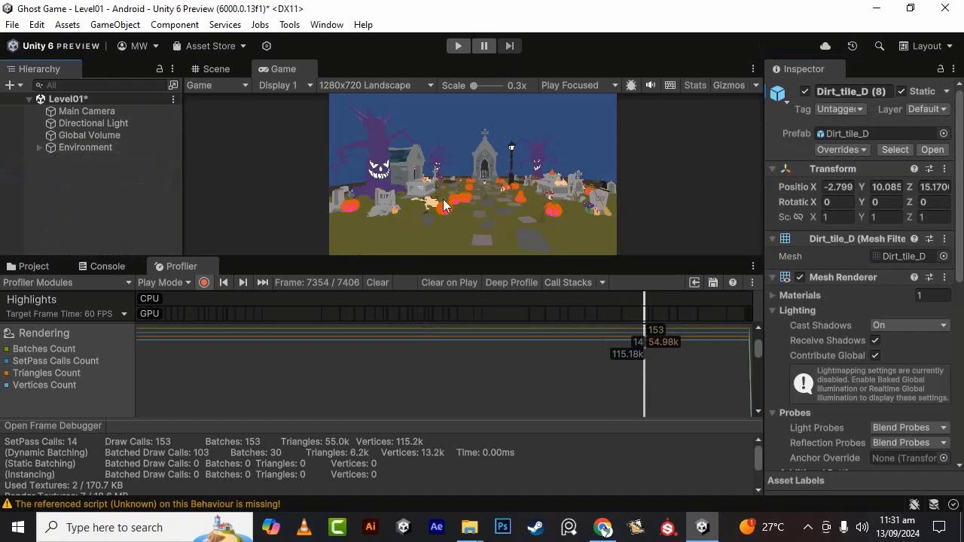
# Play the scene with the Profiler recording, show the CPU Usage module's Rendering series, and pause the game
pyautogui.click(459, 46)
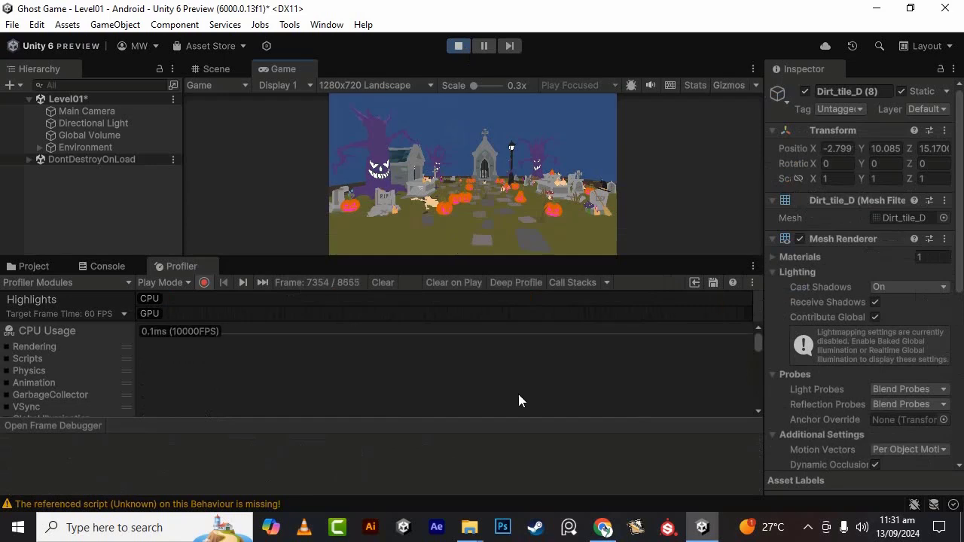
pyautogui.moveTo(756, 348)
pyautogui.mouseDown()
pyautogui.moveTo(759, 360)
pyautogui.moveTo(761, 343)
pyautogui.mouseUp()
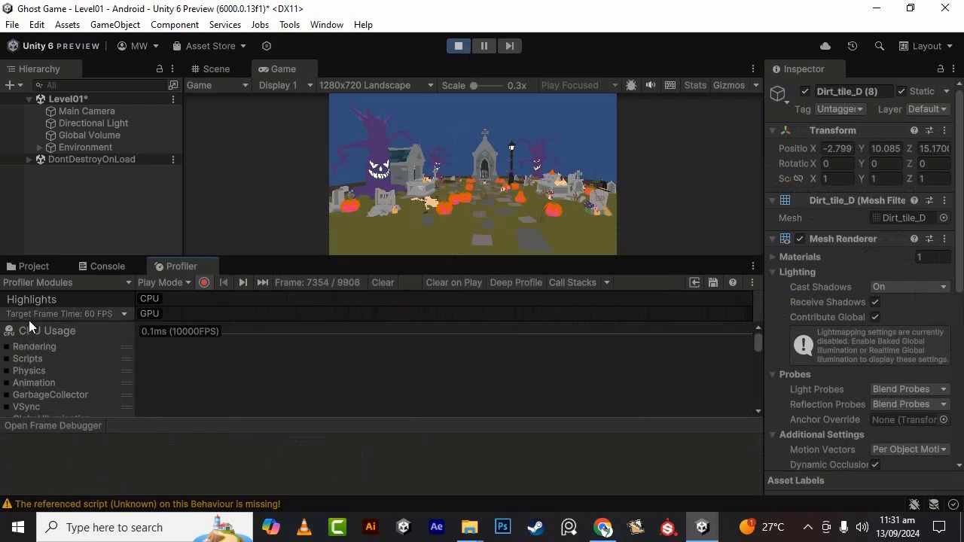
pyautogui.click(59, 345)
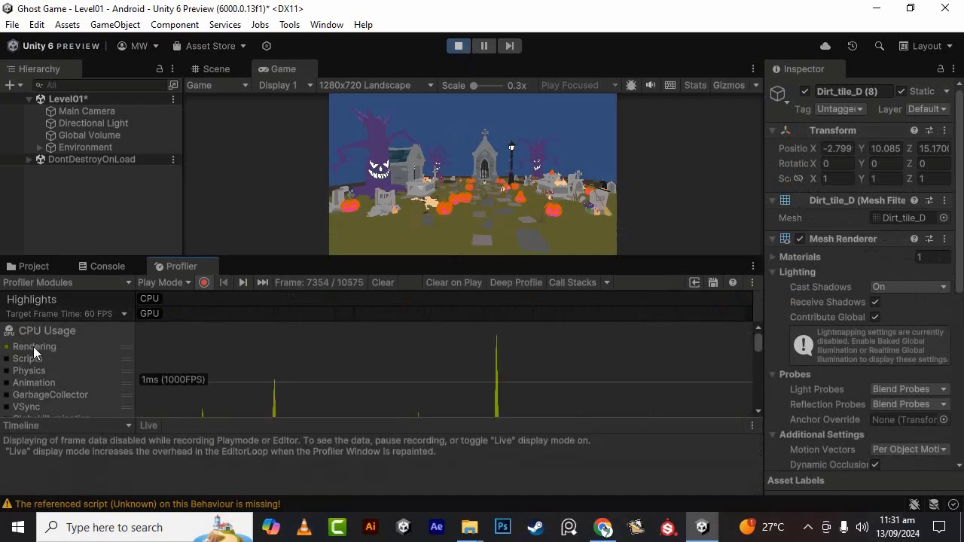
pyautogui.scroll(-2, 595, 372)
pyautogui.scroll(-2, 595, 371)
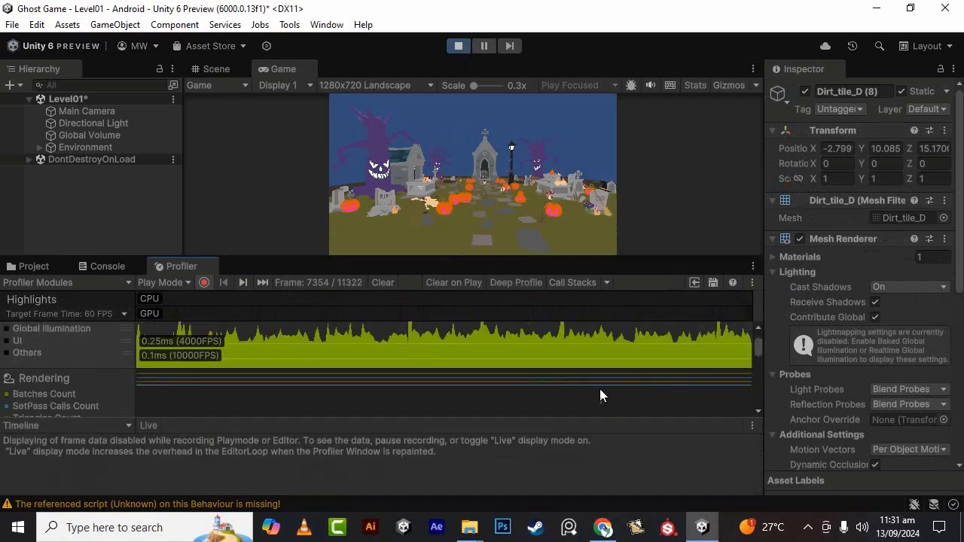
pyautogui.click(507, 46)
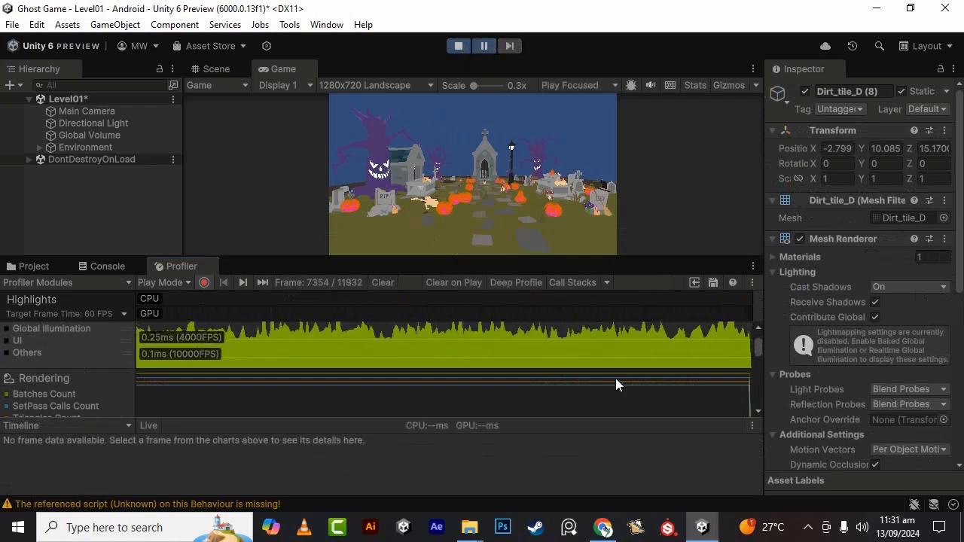
# Select frame 11855 and examine its SetPass calls, draw calls and static batching in the Rendering module's details
pyautogui.click(594, 342)
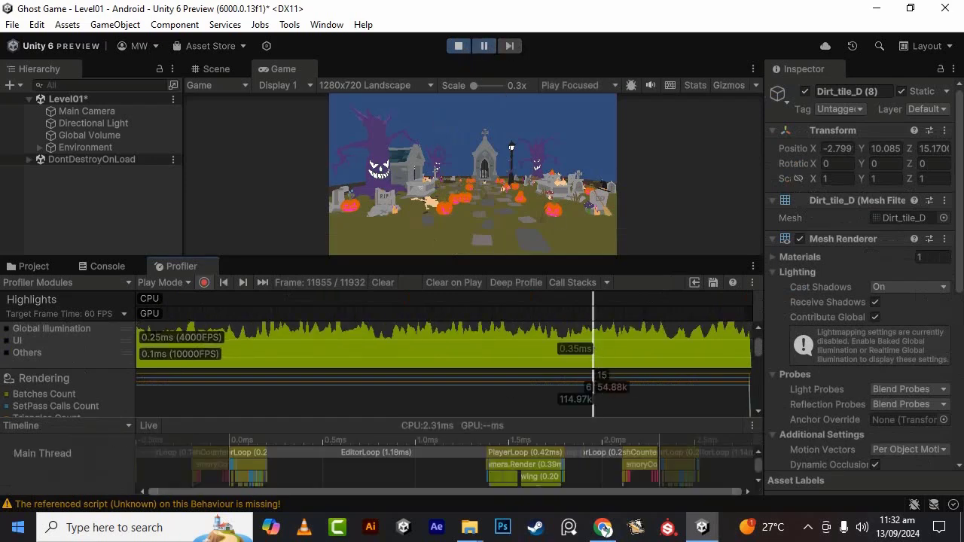
pyautogui.scroll(-1, 63, 396)
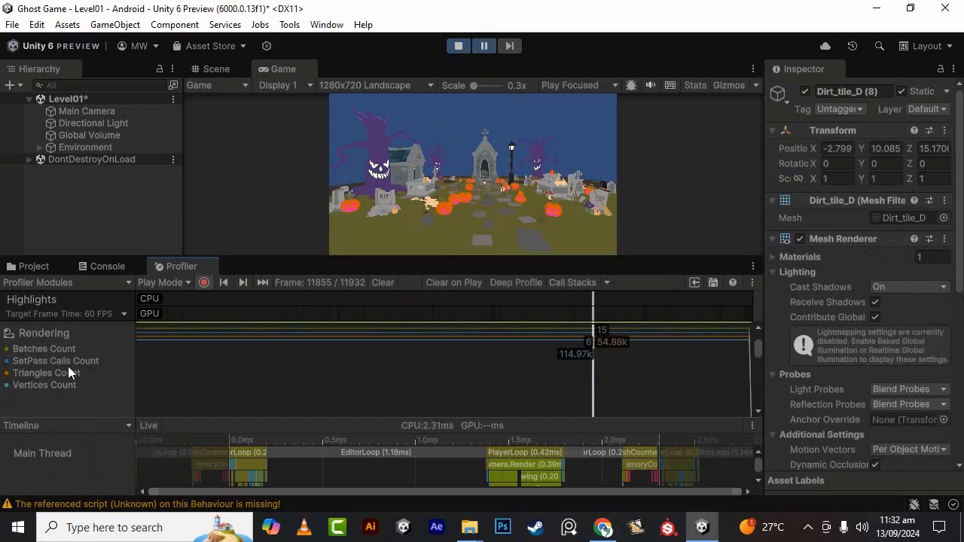
pyautogui.click(57, 345)
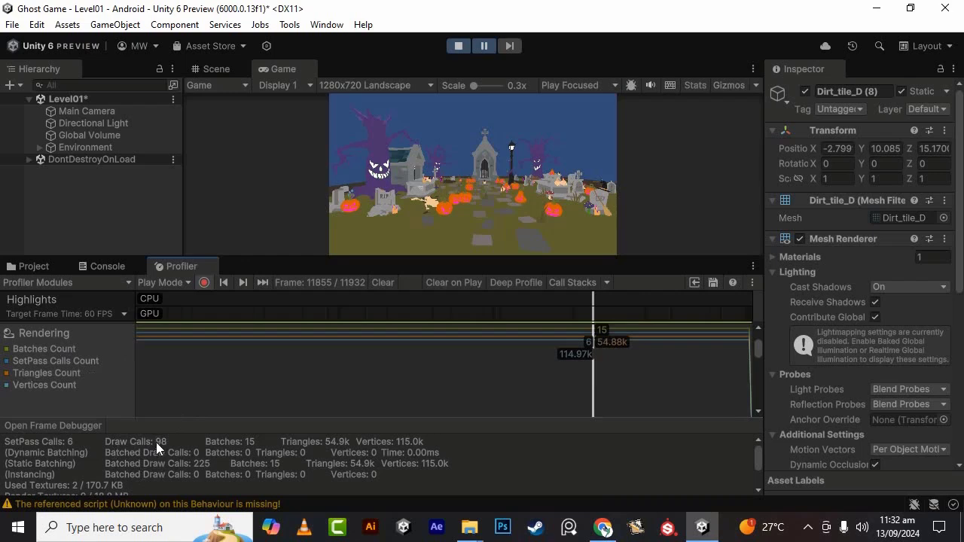
pyautogui.moveTo(178, 442); pyautogui.dragTo(167, 441)
pyautogui.moveTo(64, 443)
pyautogui.mouseDown()
pyautogui.moveTo(95, 445)
pyautogui.moveTo(73, 441)
pyautogui.mouseUp()
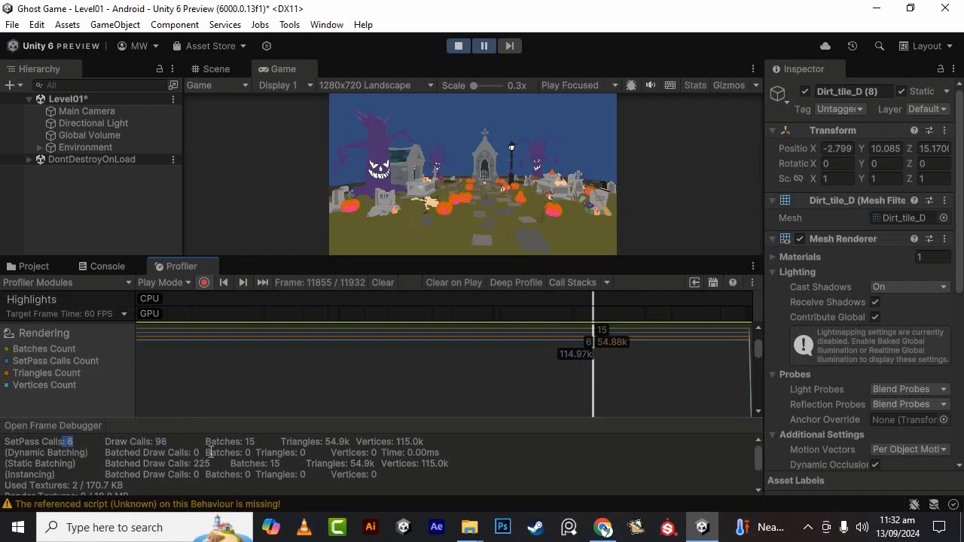
pyautogui.moveTo(211, 453); pyautogui.dragTo(281, 443)
pyautogui.click(354, 465)
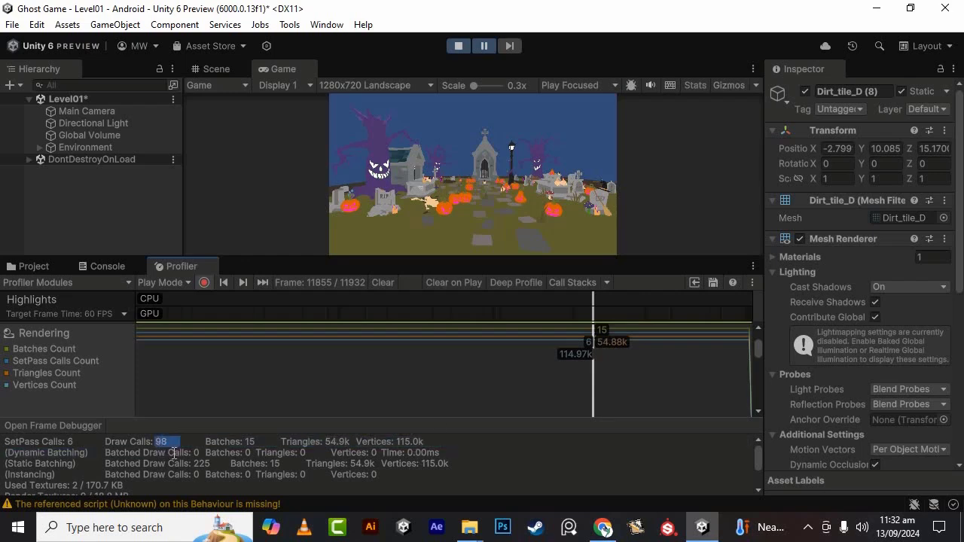
pyautogui.click(219, 471)
# Exit Play mode and show the Scene view enlarged above the Project assets
pyautogui.click(458, 46)
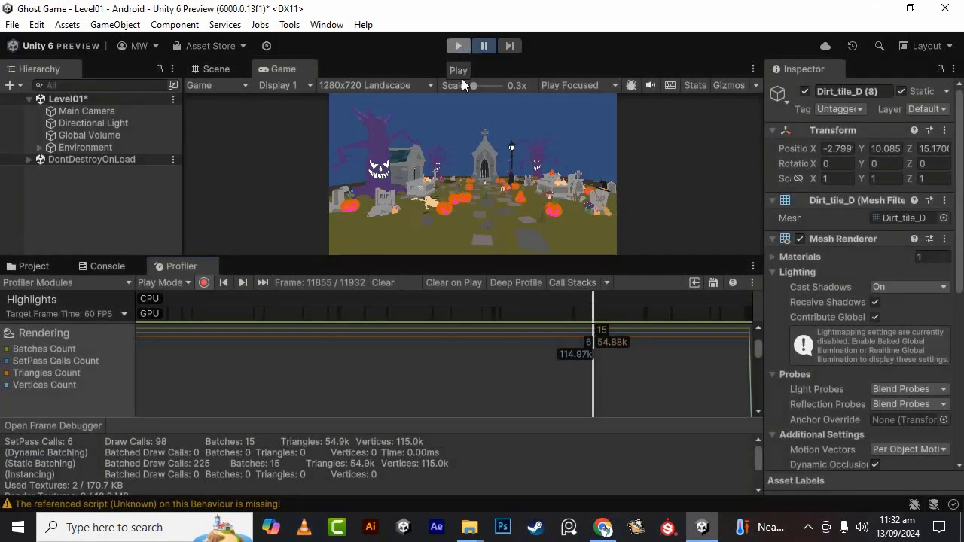
pyautogui.moveTo(446, 258); pyautogui.dragTo(446, 293)
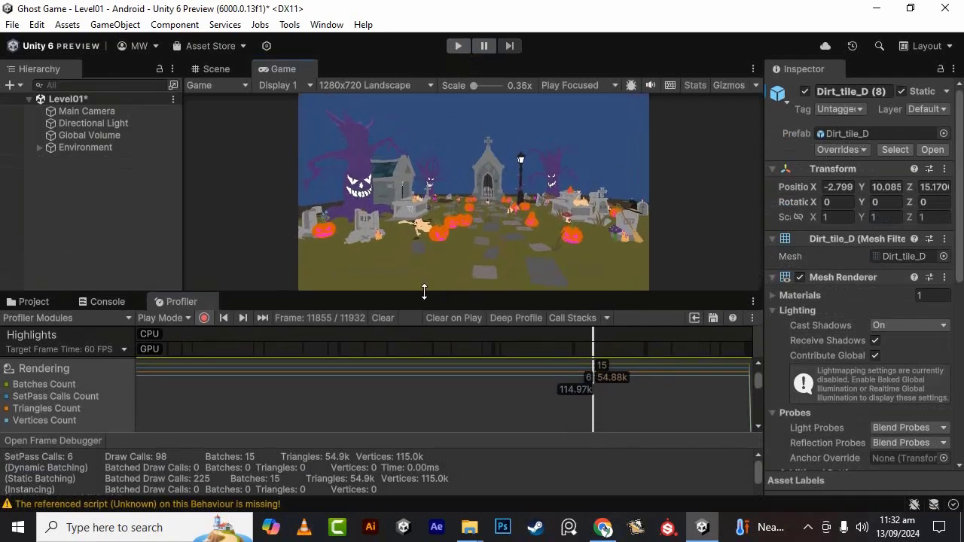
pyautogui.click(40, 299)
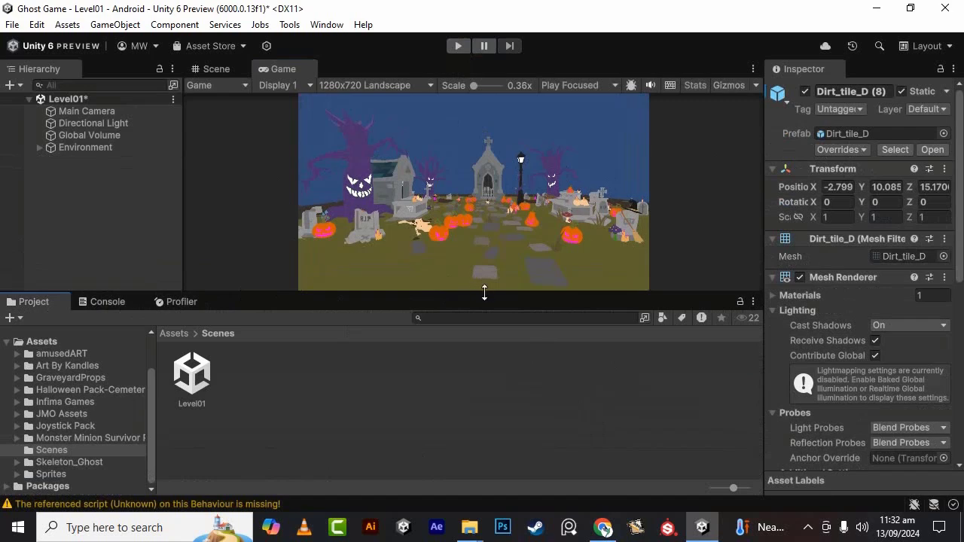
pyautogui.moveTo(484, 293); pyautogui.dragTo(494, 352)
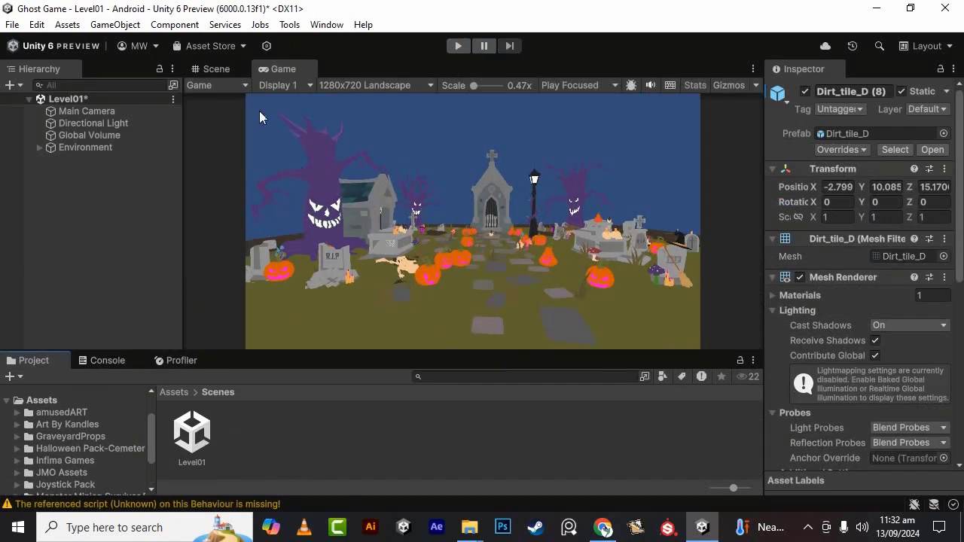
pyautogui.click(218, 68)
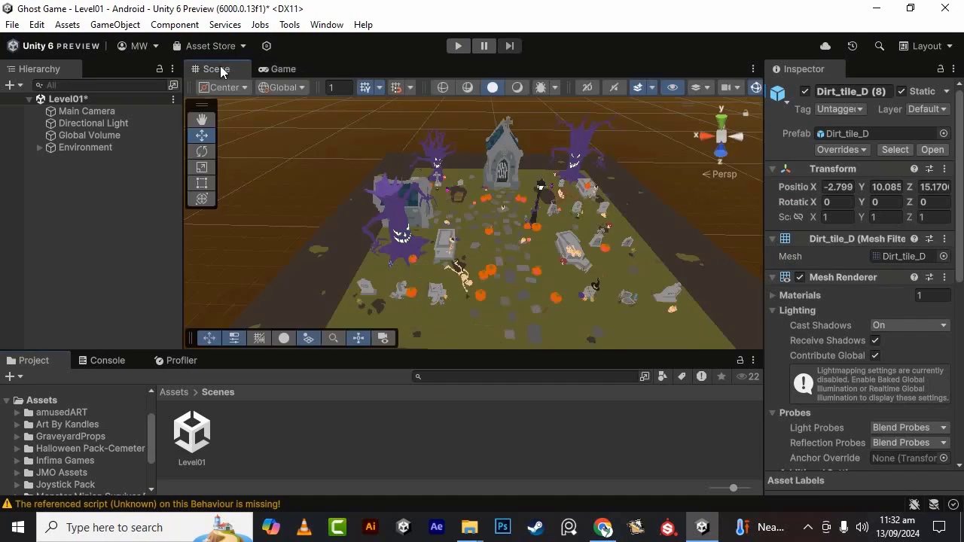